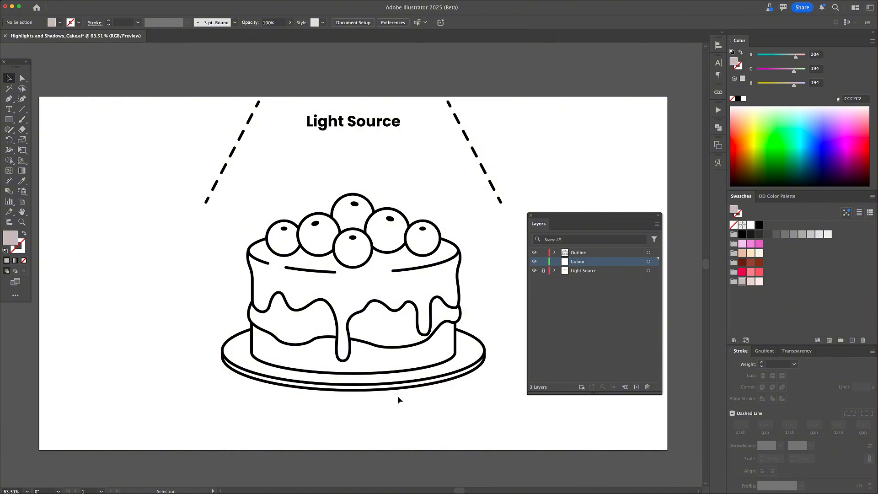
Make the Outline layer active in the Layers panel instead of Colour.
click(574, 253)
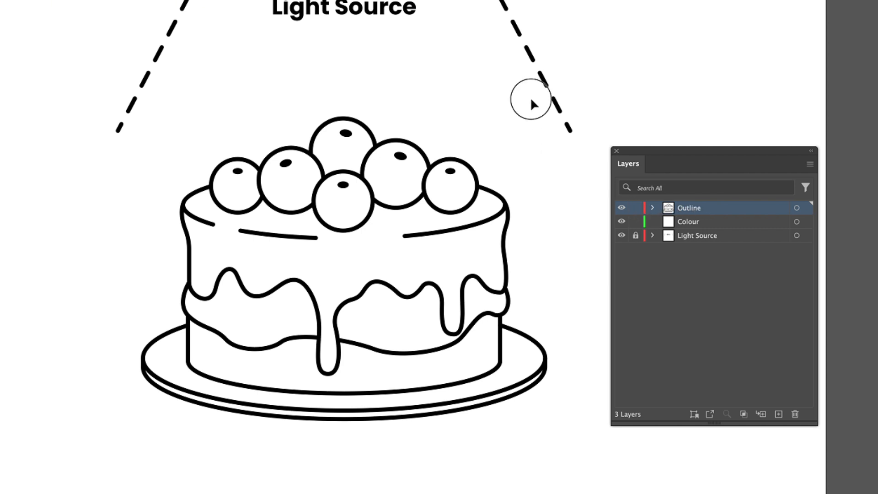
Marquee-select the whole cake outline and copy it into the Colour layer.
mouse_move(530, 98)
mouse_down()
mouse_move(285, 457)
mouse_move(110, 460)
mouse_up()
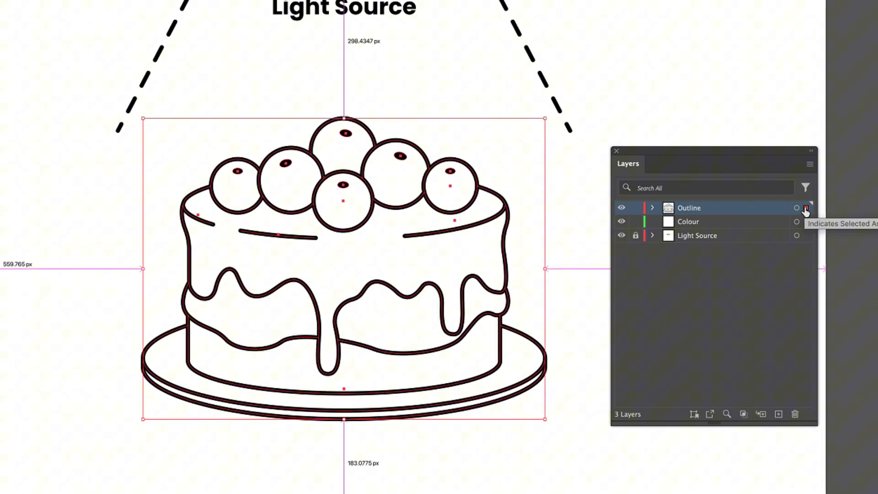
drag(805, 209, 808, 224)
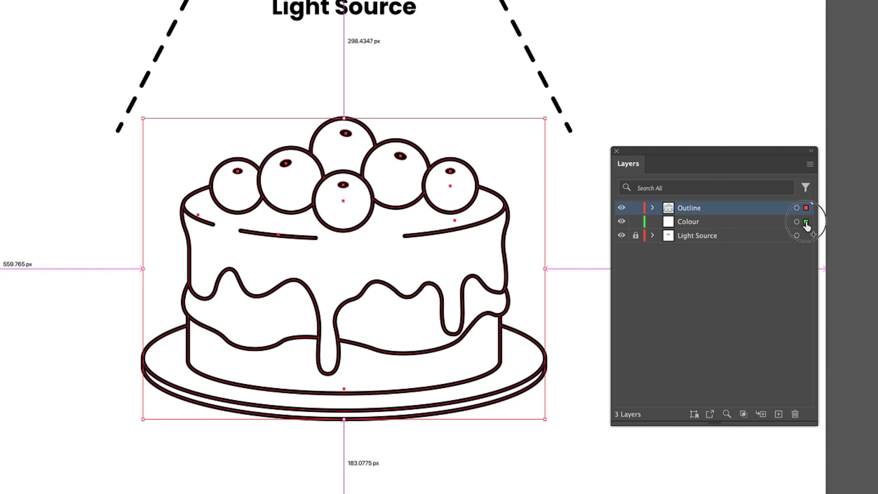
click(688, 222)
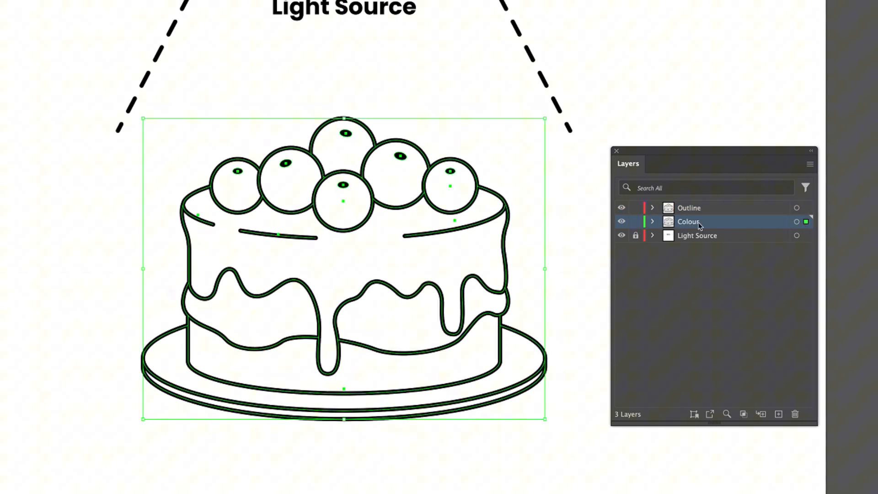
Lock and hide the Outline layer, then deselect the cake artwork.
click(688, 210)
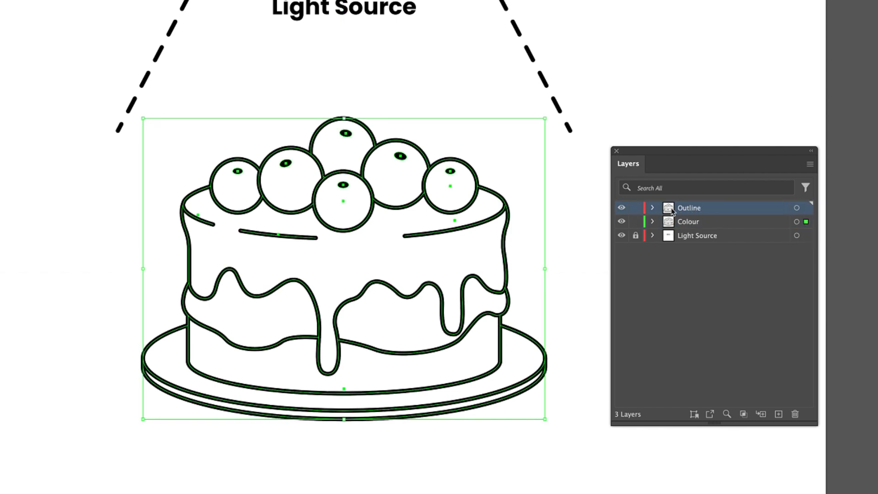
click(637, 208)
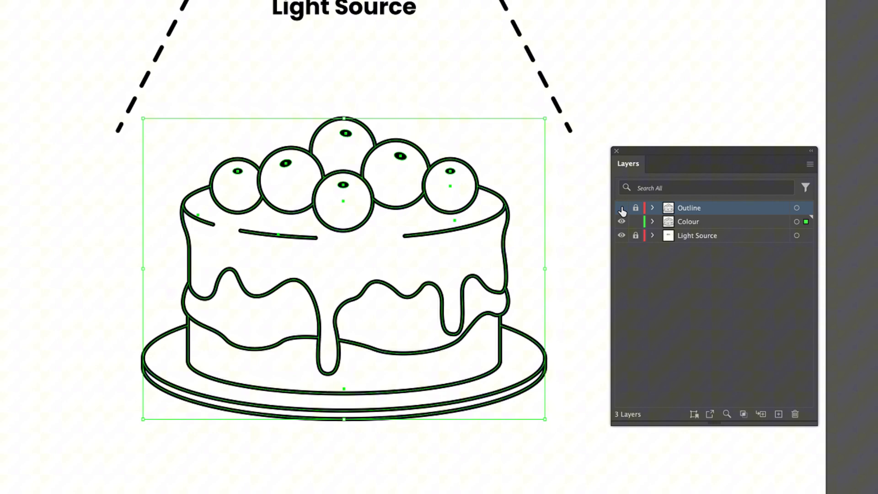
click(621, 209)
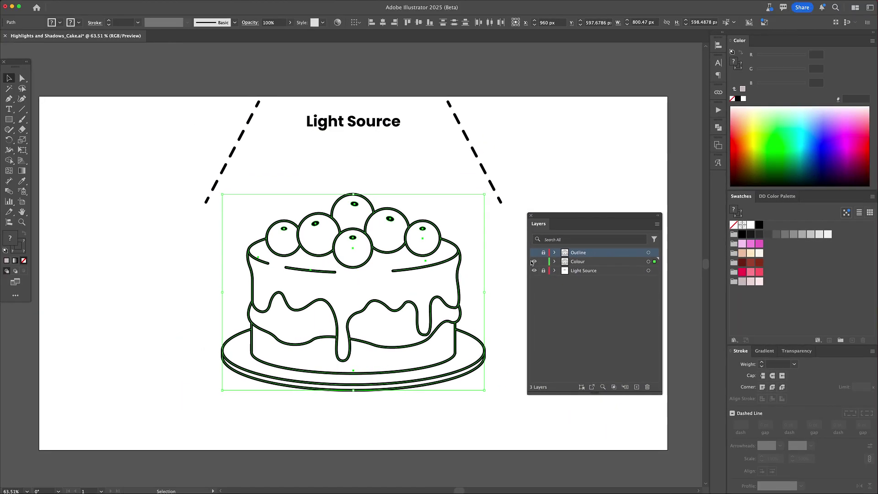
click(405, 273)
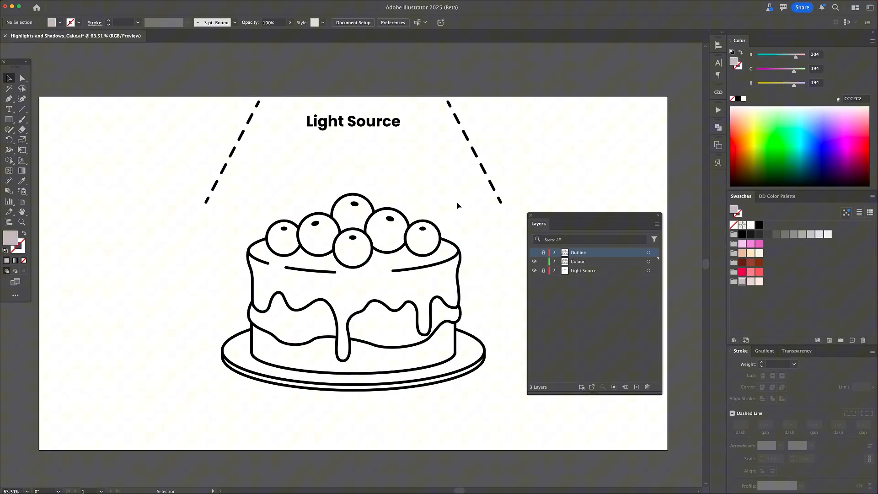
Select all the cake artwork on Colour and turn it into a Live Paint group.
key(super+a)
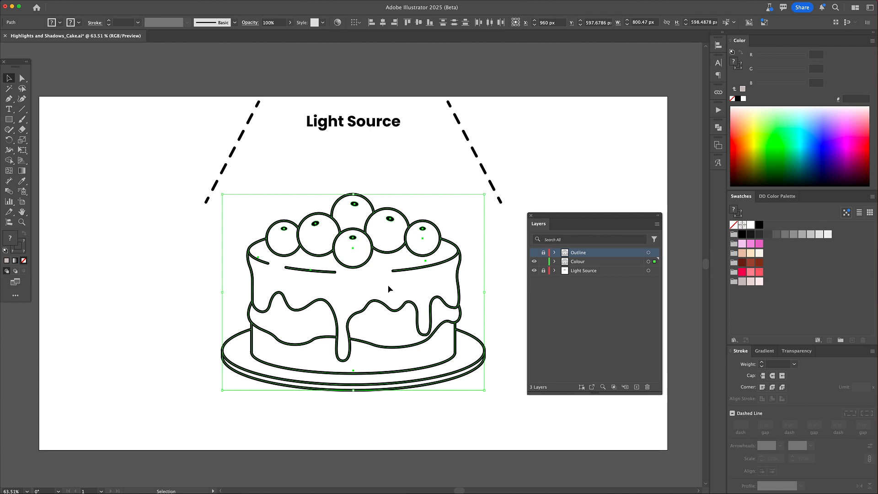
click(576, 262)
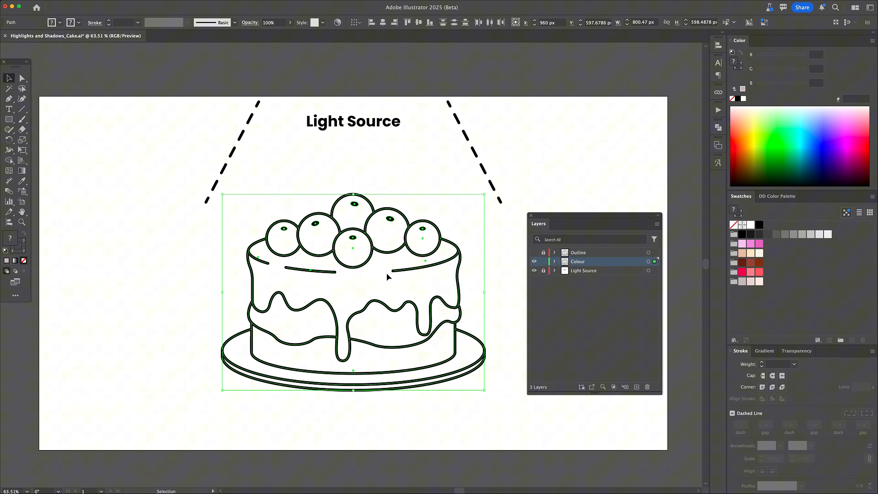
key(k)
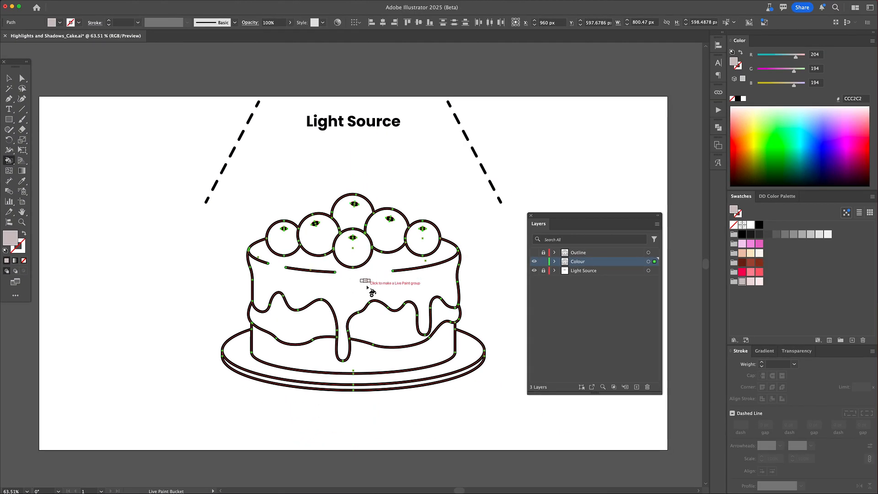
click(364, 281)
Fill the icing pink, the two sponge layers cream and the bottom sponge dark red.
click(309, 319)
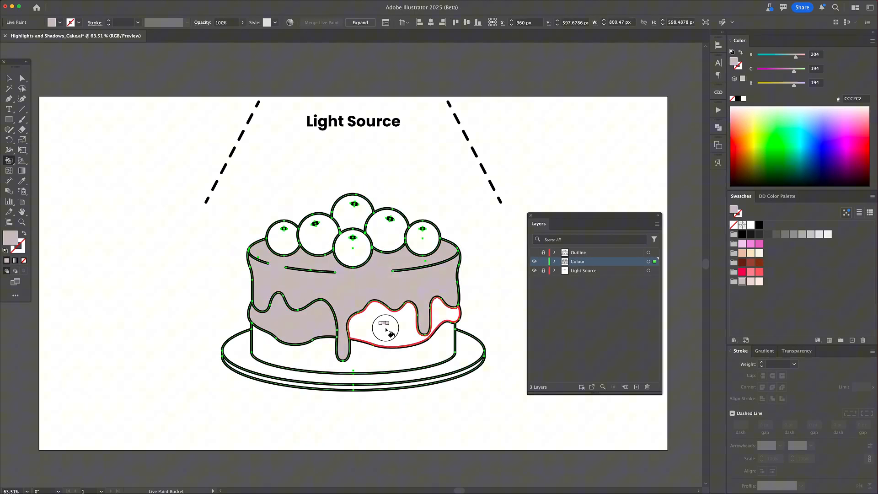
click(382, 323)
key(Right)
click(405, 289)
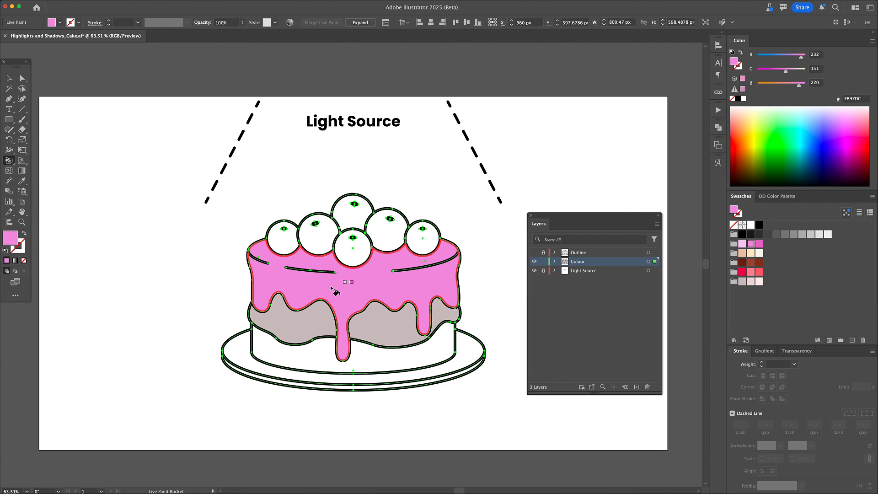
key(Right)
click(394, 327)
click(319, 325)
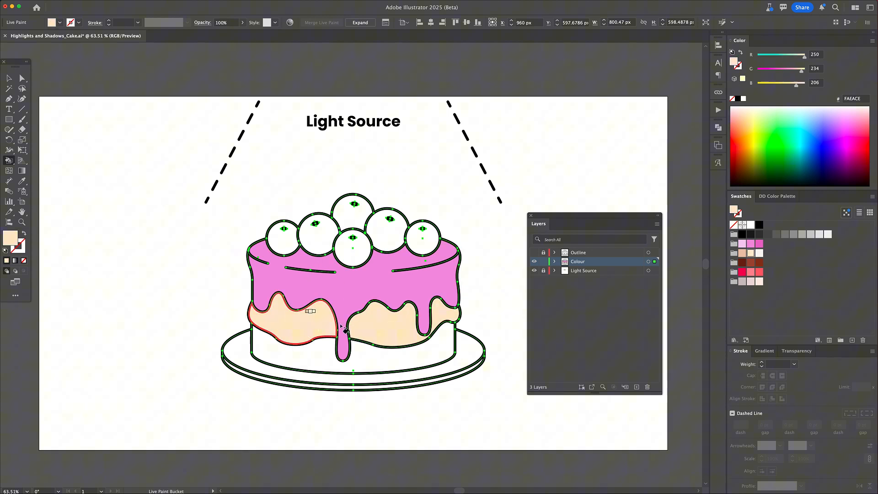
click(758, 261)
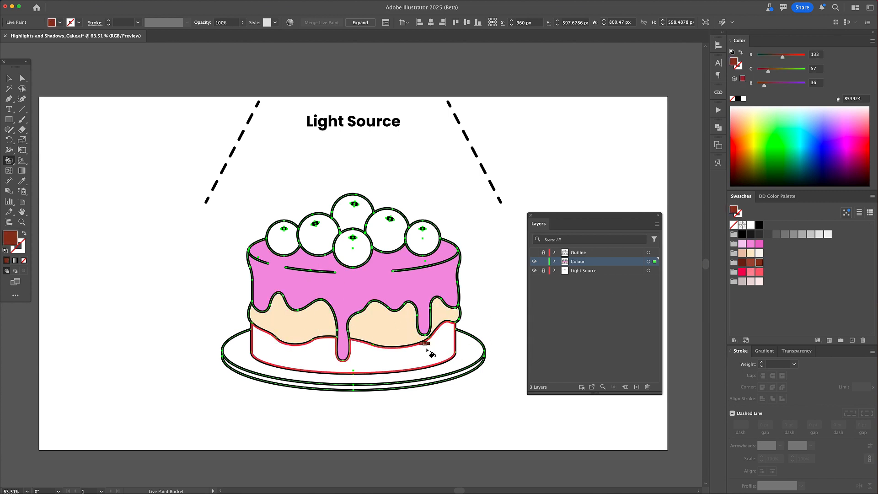
click(357, 351)
Fill all the cherries with red.
key(Right)
click(387, 230)
click(352, 244)
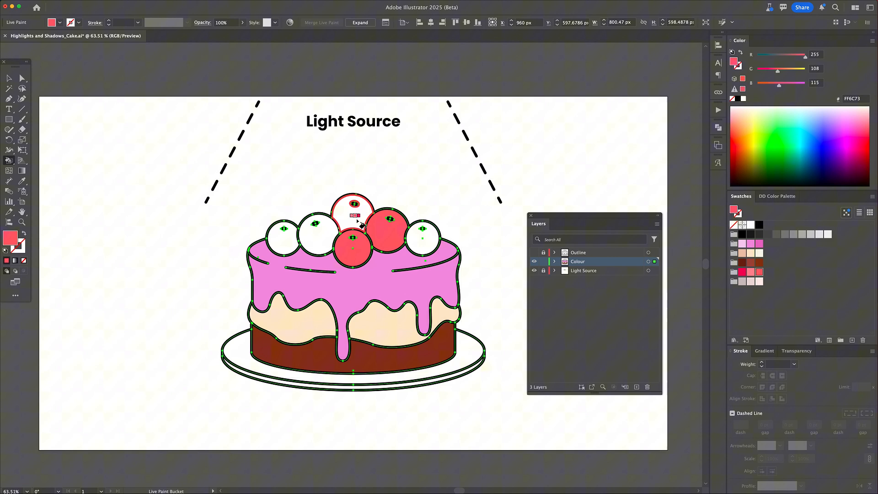
click(354, 206)
drag(283, 237, 391, 226)
click(422, 236)
Fill the plate rim light grey and the plate top a lighter pink.
key(Right)
click(445, 377)
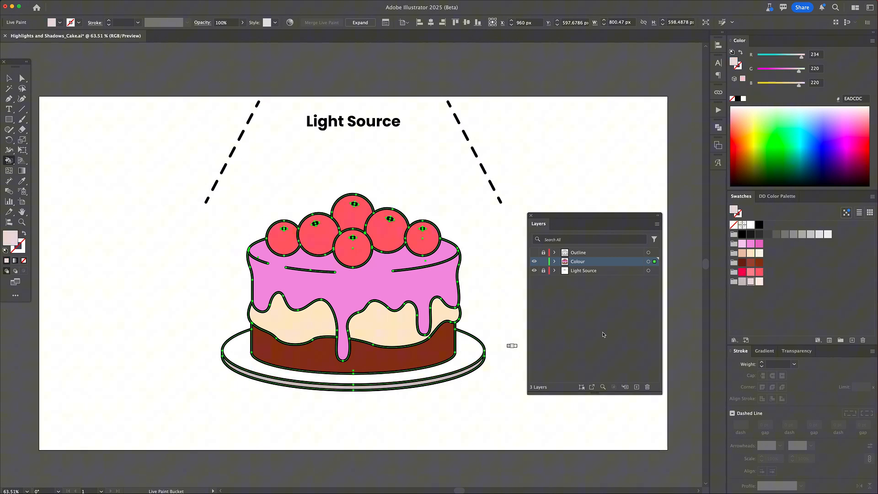
click(442, 370)
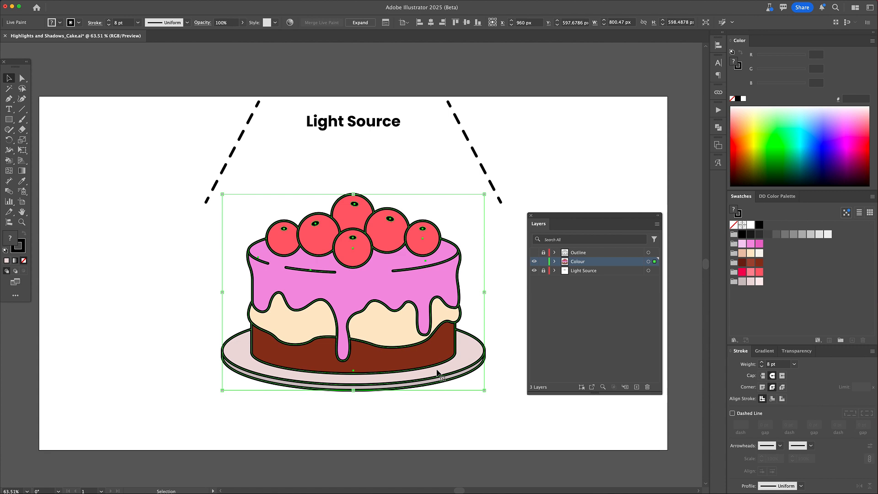
click(465, 372)
click(761, 278)
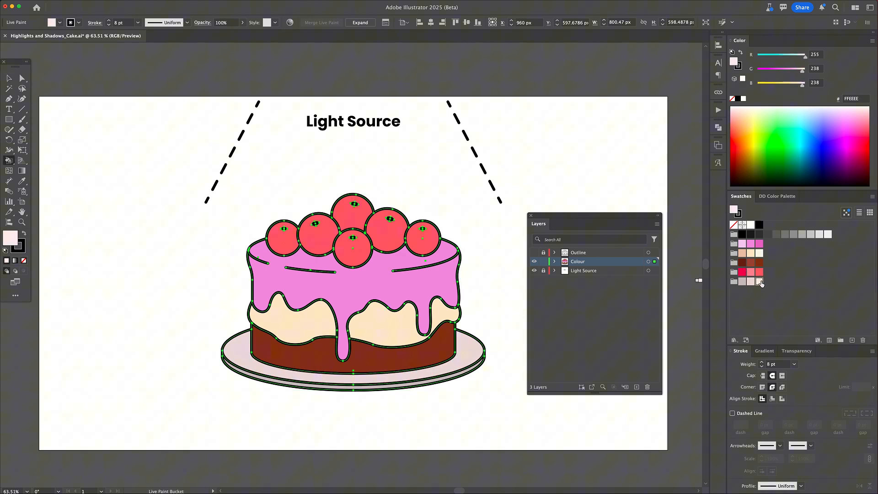
click(469, 360)
key(v)
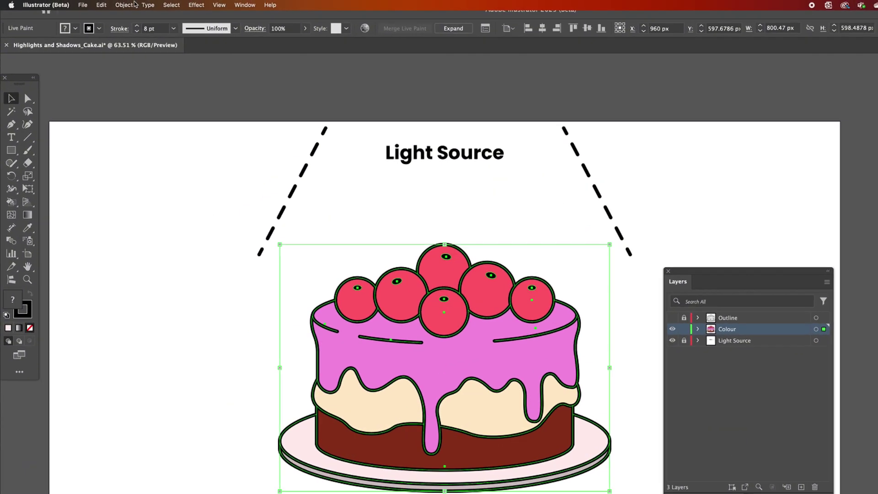
Expand the Live Paint cake into separate shapes via the Object menu.
click(89, 3)
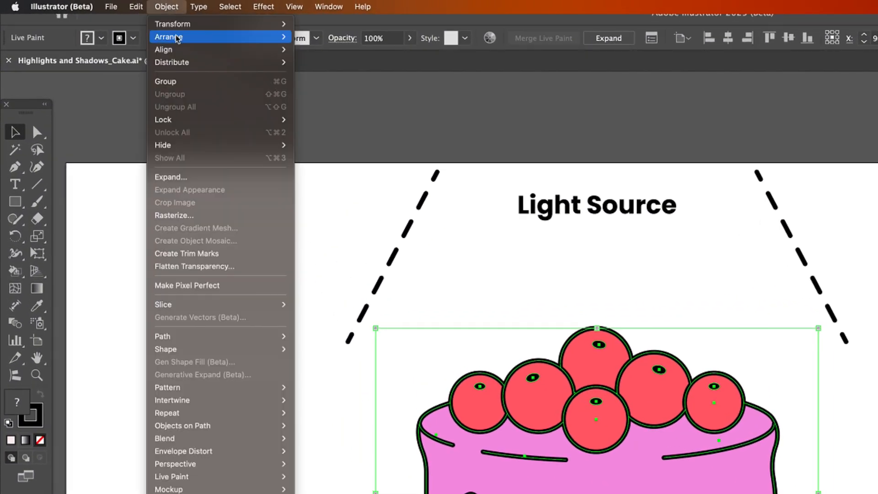
click(165, 178)
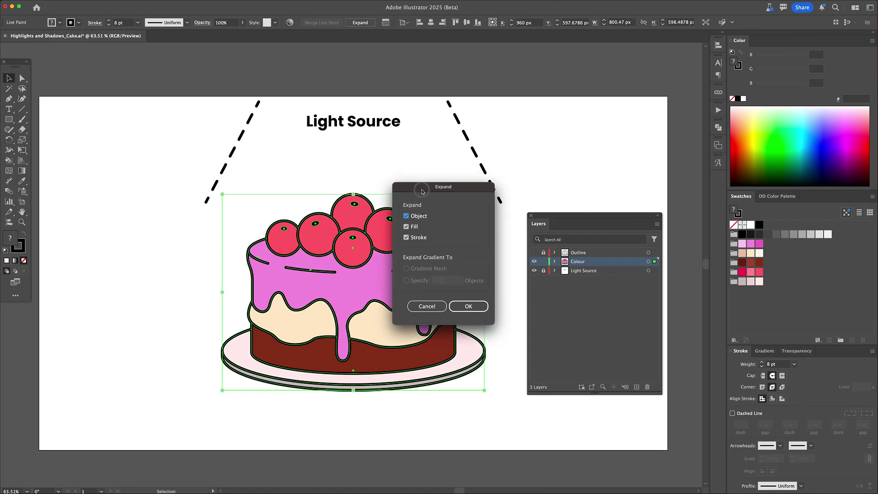
drag(422, 192, 401, 191)
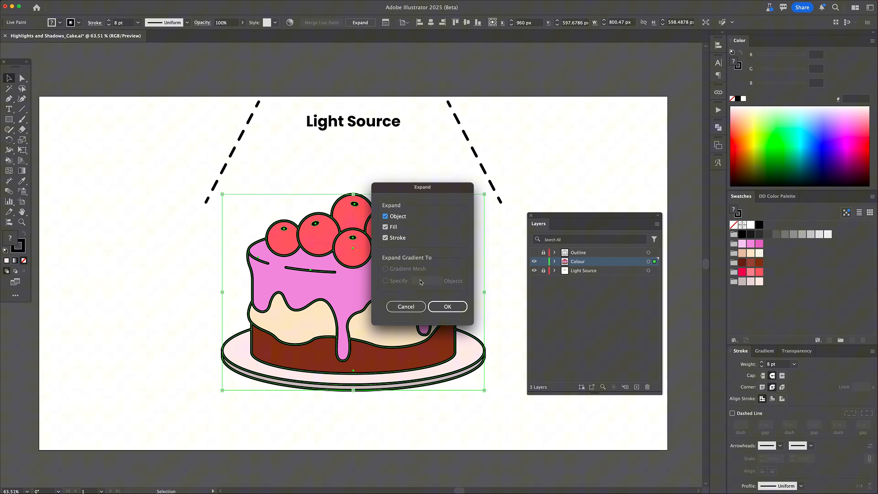
click(447, 306)
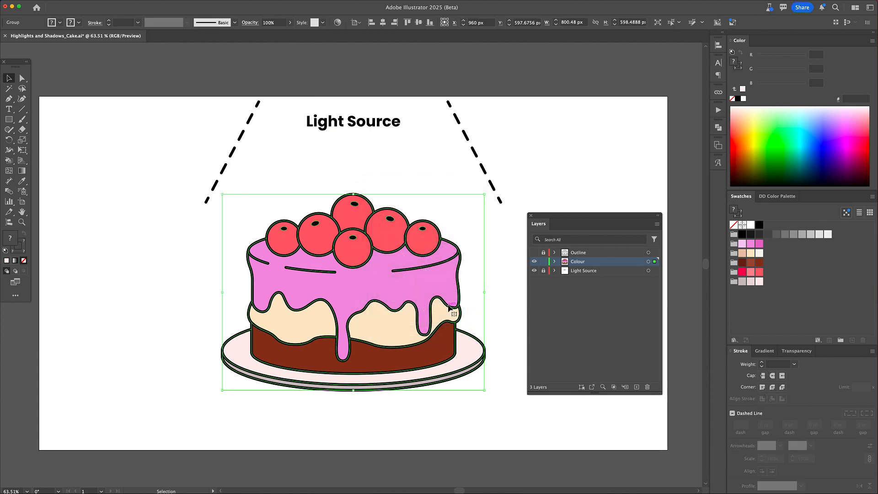
Undo a test move of the expanded cake and ungroup it.
click(474, 234)
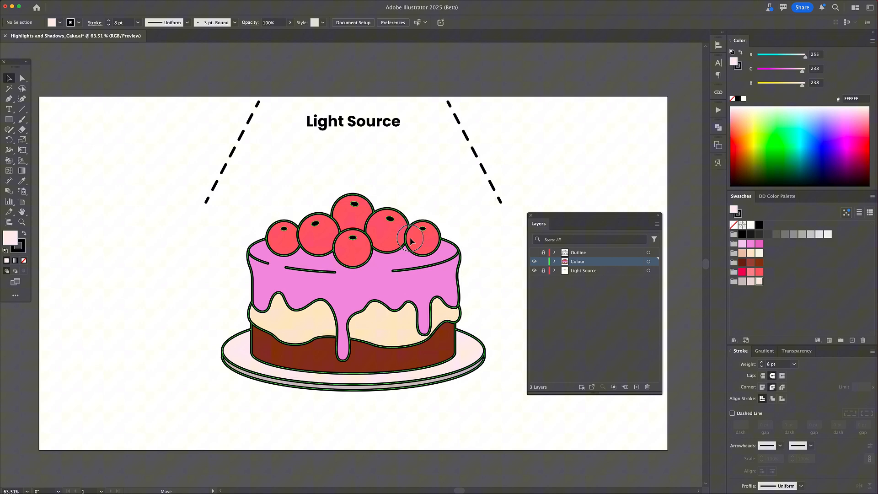
drag(411, 240, 381, 245)
key(super+z)
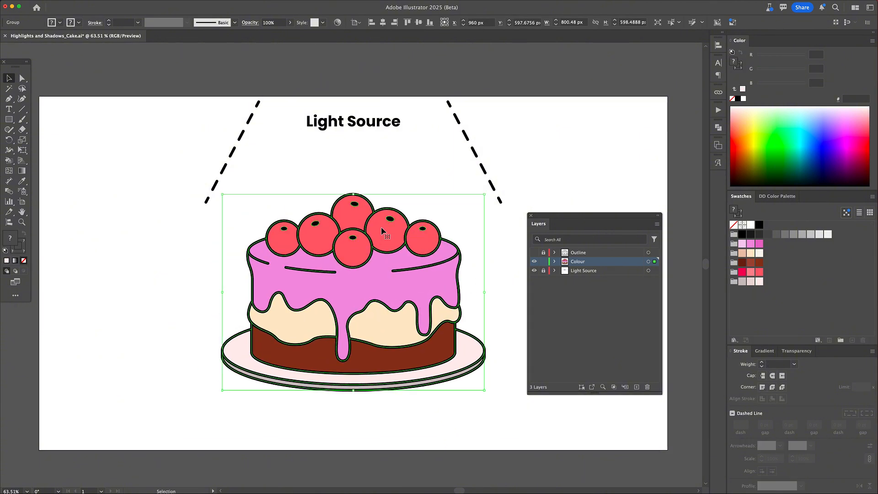
right_click(382, 230)
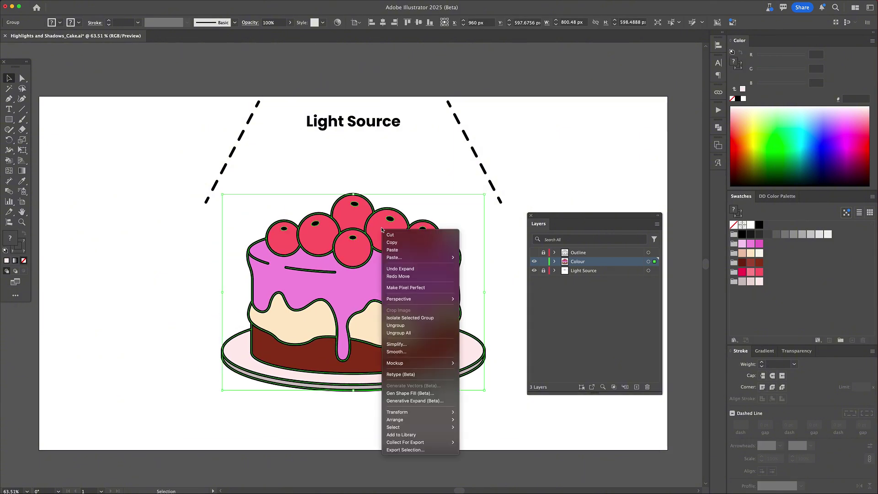
click(399, 327)
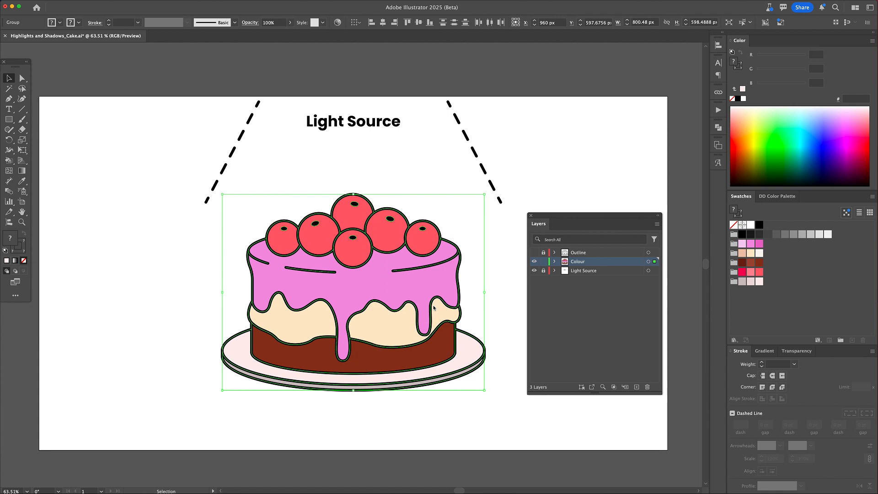
Drag the extra outline copy off the coloured cake and delete it.
click(482, 273)
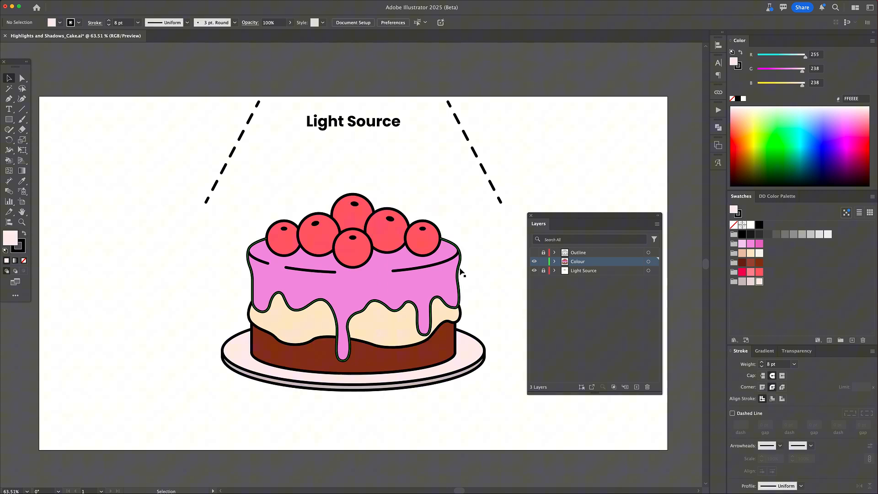
drag(461, 273, 223, 264)
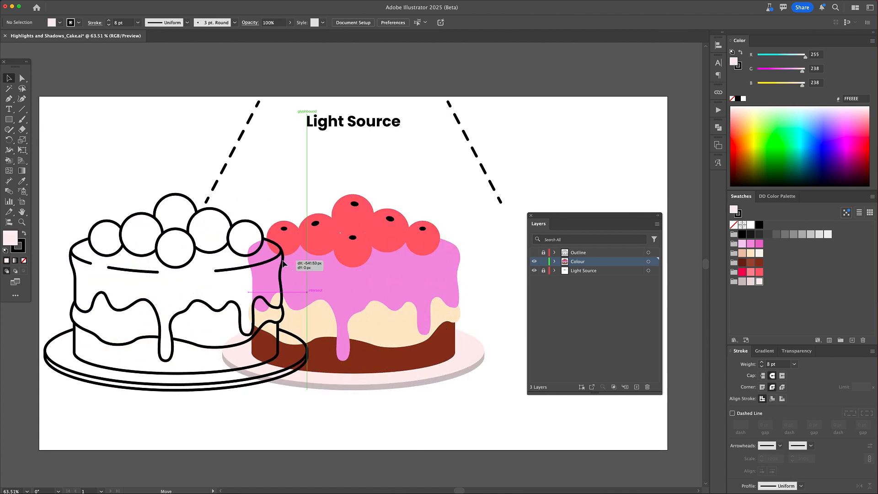
key(Delete)
Ungroup the coloured cake into separate filled shapes.
click(286, 235)
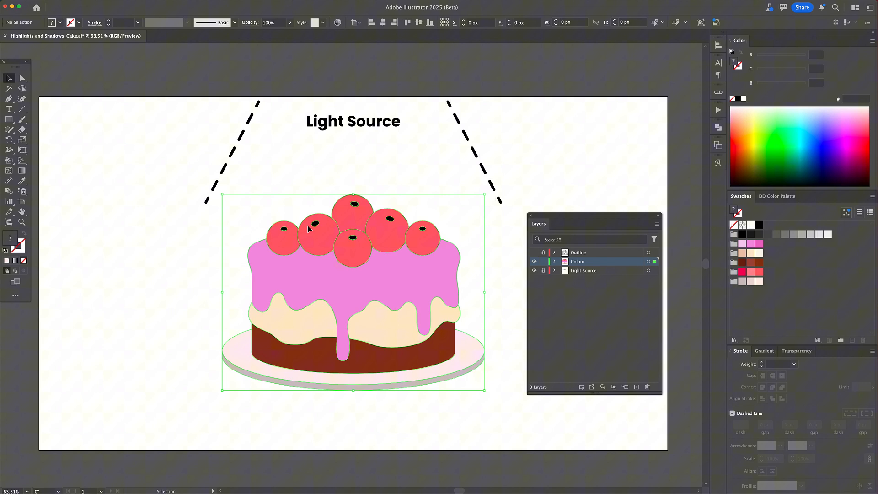
drag(383, 287, 389, 280)
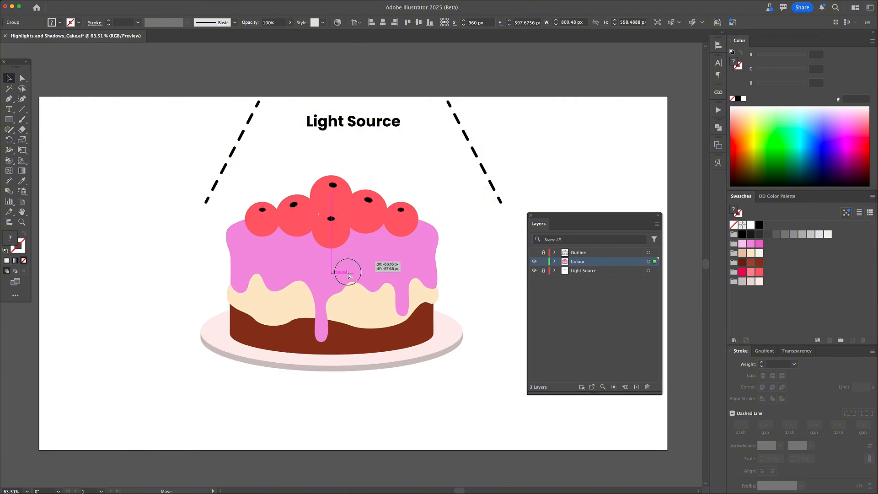
right_click(392, 254)
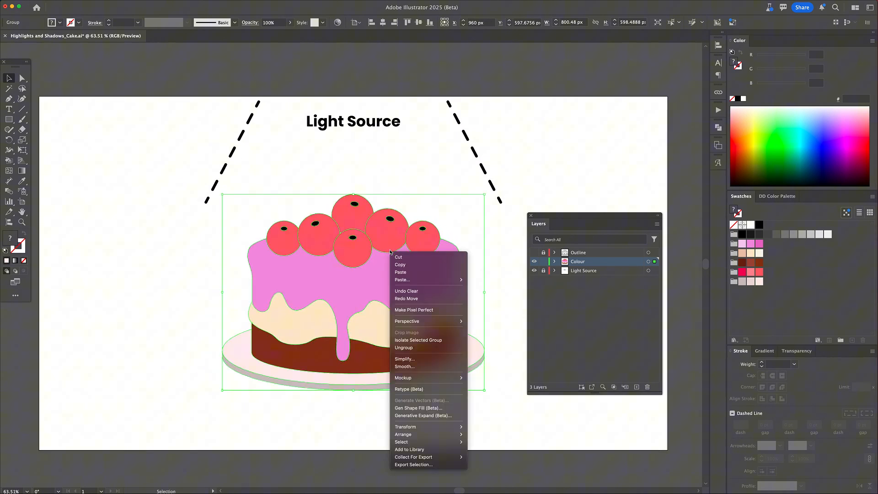
click(429, 347)
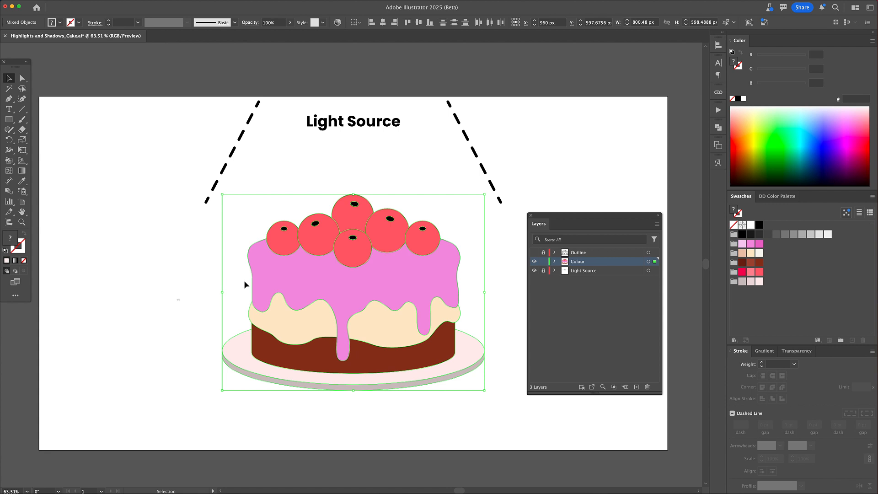
Test-move the pink icing shape, undo it and deselect.
click(243, 281)
drag(315, 281, 317, 329)
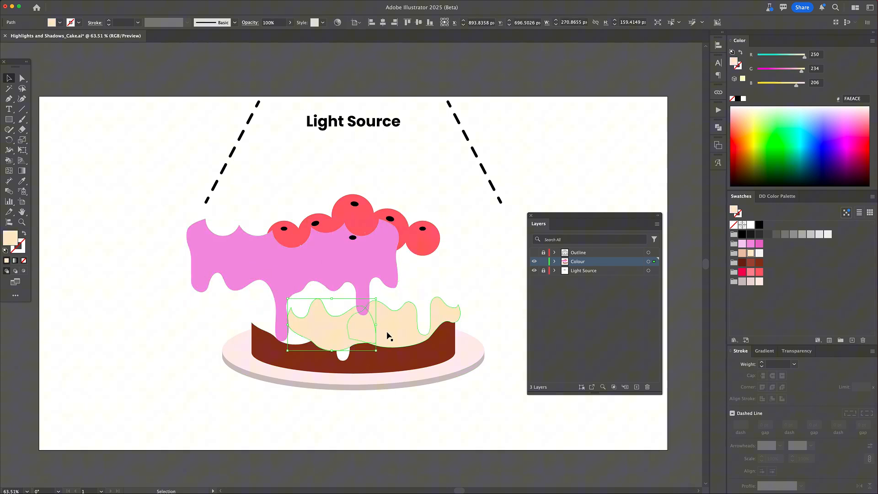
key(super+z)
click(381, 426)
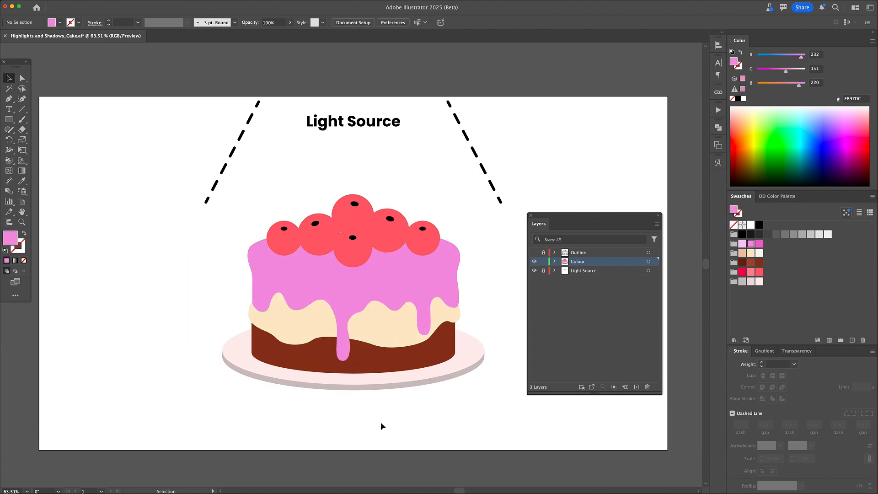
Make the Outline layer visible again over the coloured cake shapes.
click(534, 253)
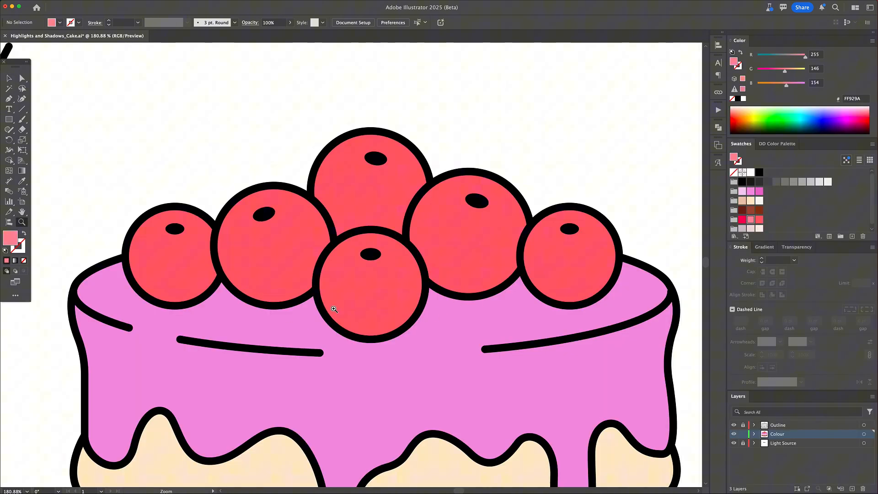
Select the front middle cherry, trying and undoing duplicate drags of it.
key(v)
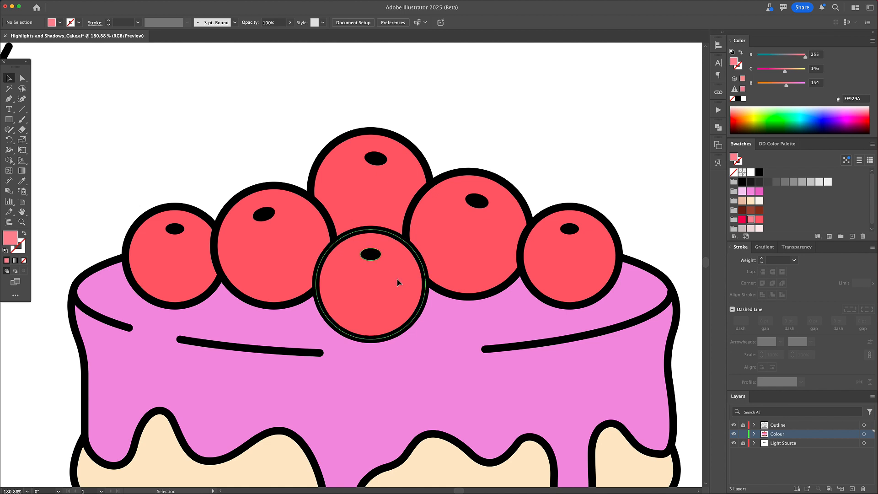
click(397, 276)
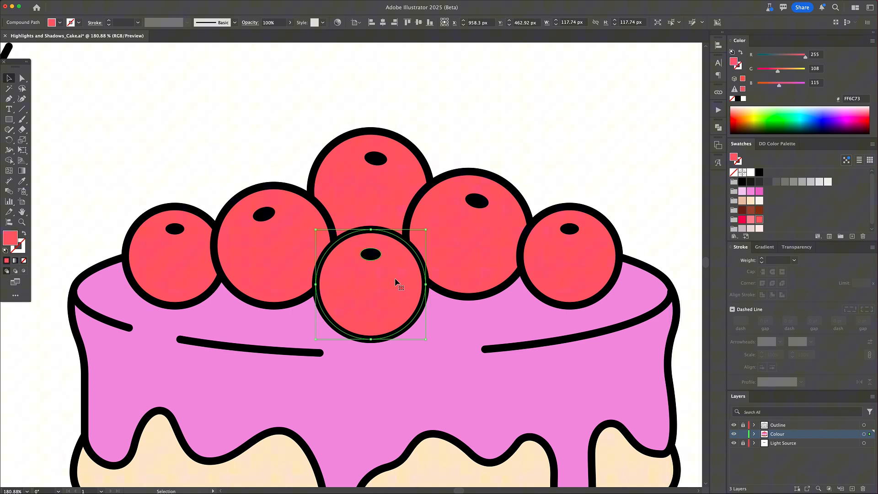
key(a)
key(v)
click(509, 126)
alt+drag(392, 254, 277, 142)
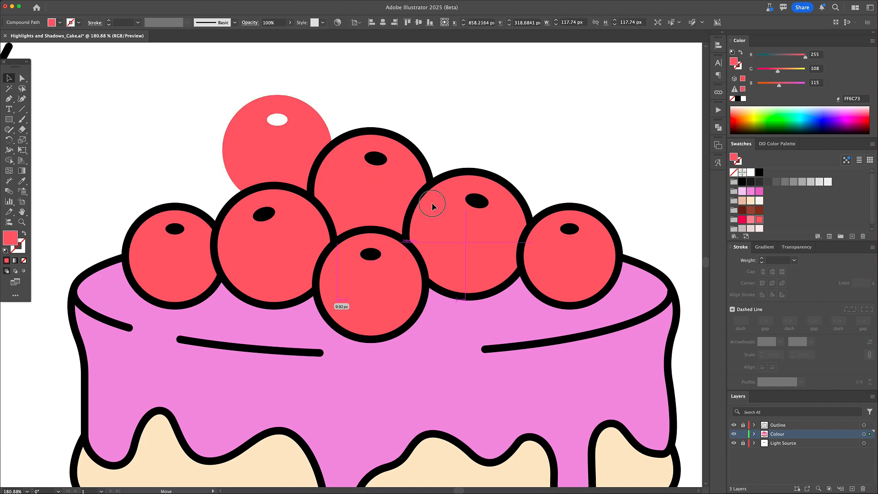
drag(370, 193, 475, 131)
key(super+z)
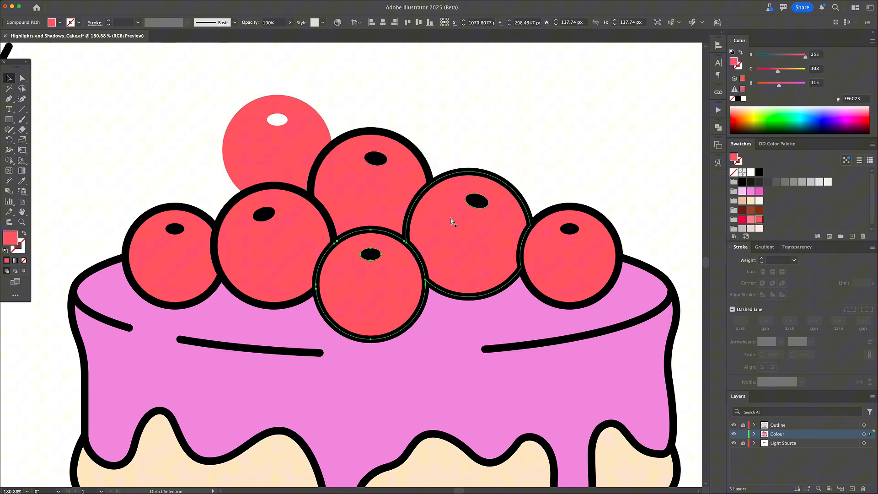
key(super+z)
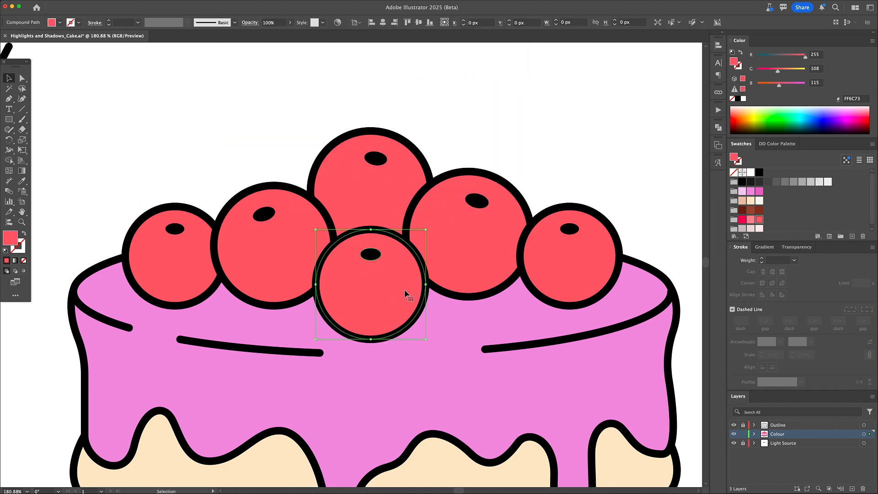
Shift a cherry copy upward and split off the lower crescent with Shape Builder.
drag(404, 303, 405, 293)
key(Up)
key(Up)
key(Up)
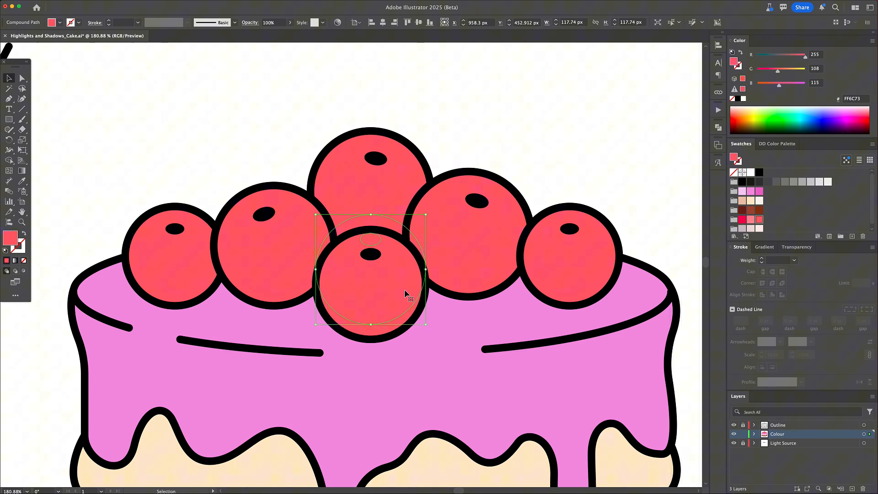
shift+click(410, 296)
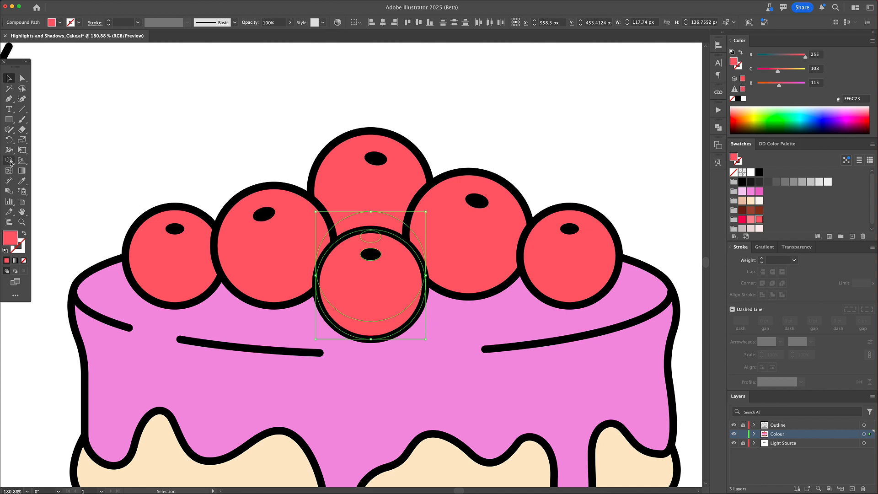
click(9, 161)
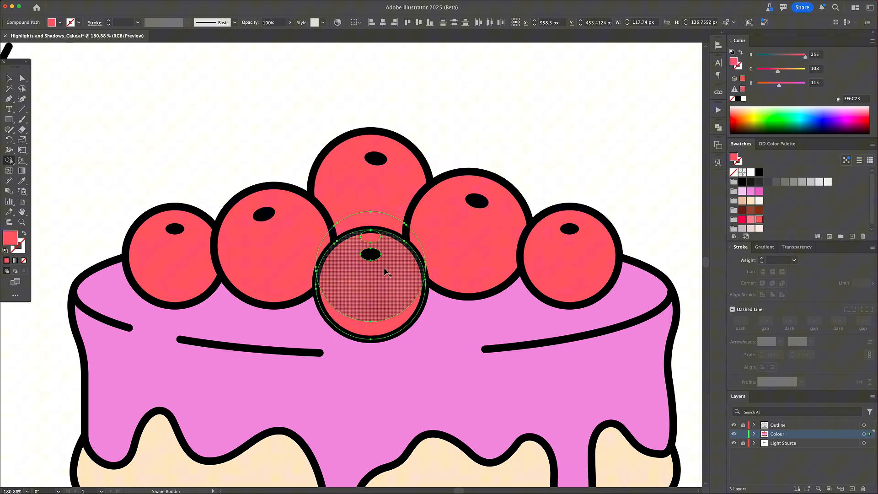
click(381, 254)
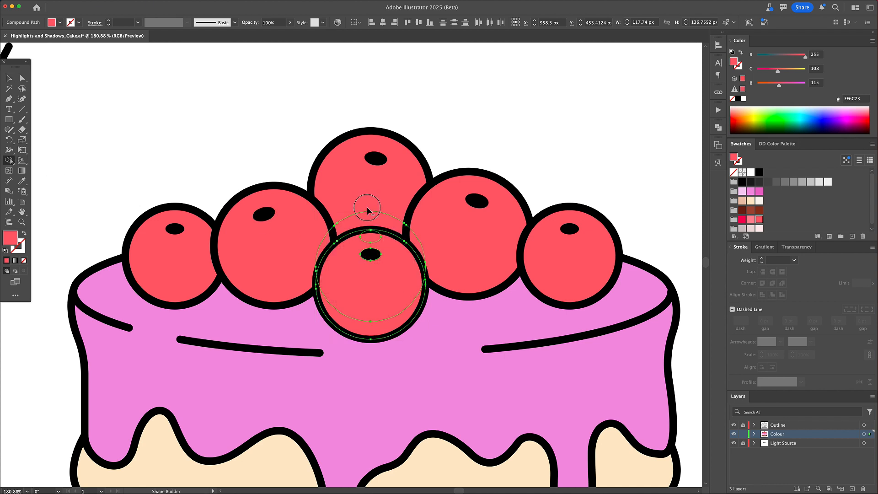
Fill the cherry's lower crescent with darker red E22758.
key(v)
click(469, 148)
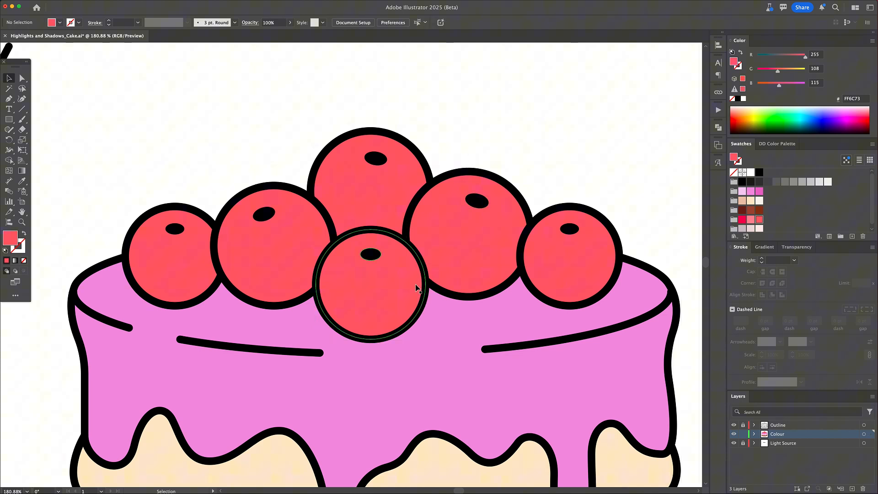
click(406, 312)
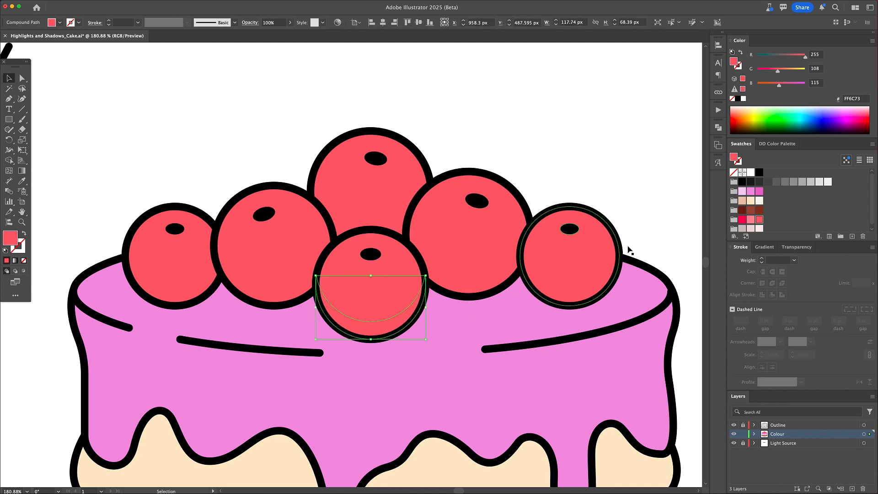
click(743, 220)
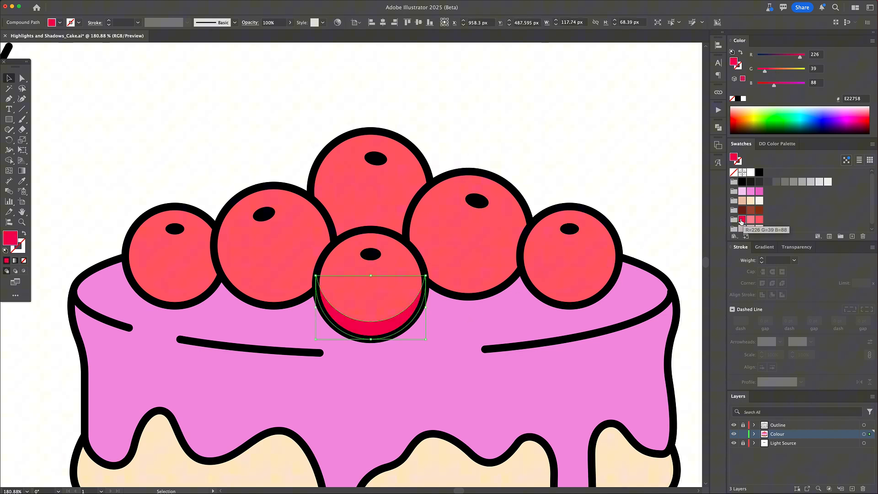
click(589, 148)
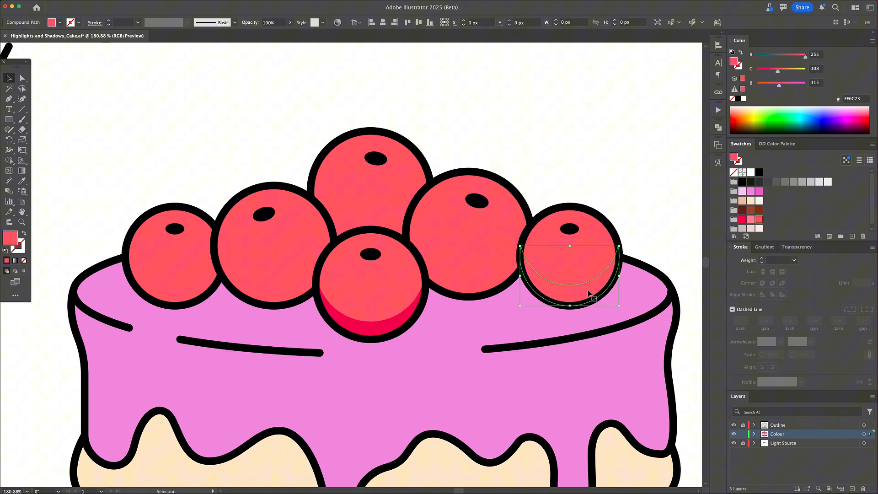
Draw a circle over the left cherries and carve away the part outside with Shape Builder.
drag(284, 219, 349, 236)
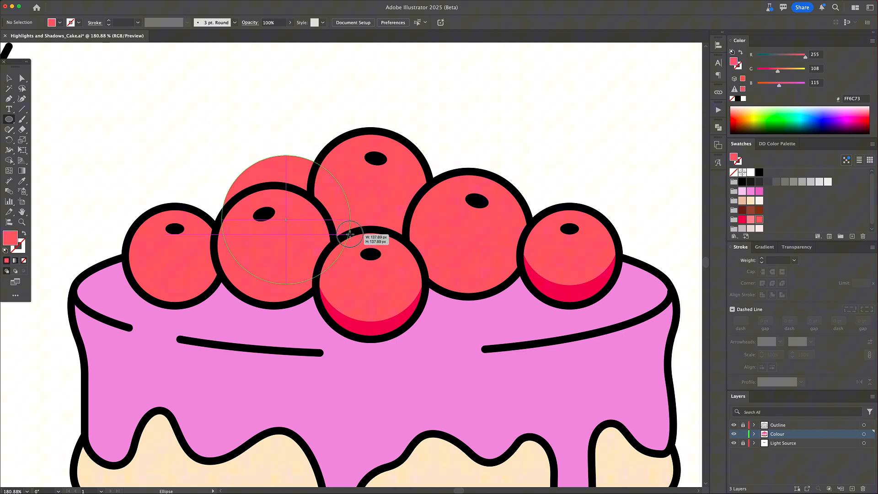
mouse_move(349, 237)
mouse_down()
mouse_move(329, 229)
mouse_move(320, 237)
mouse_up()
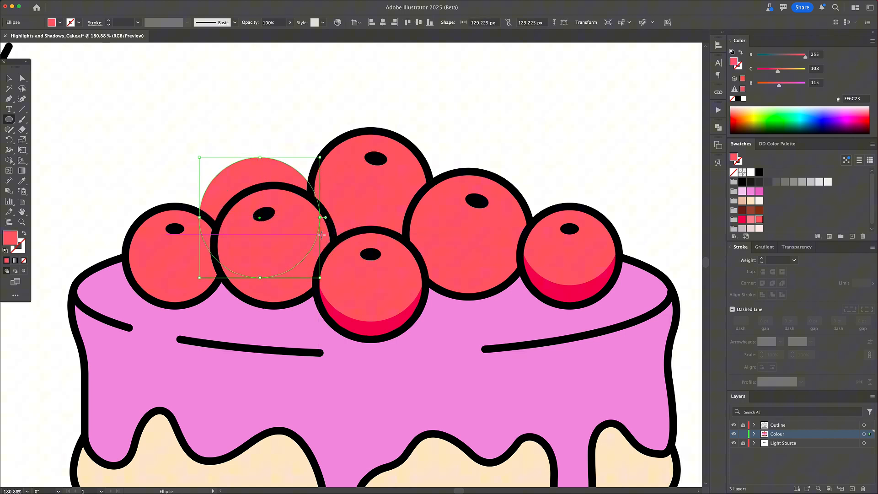
key(v)
shift+click(295, 282)
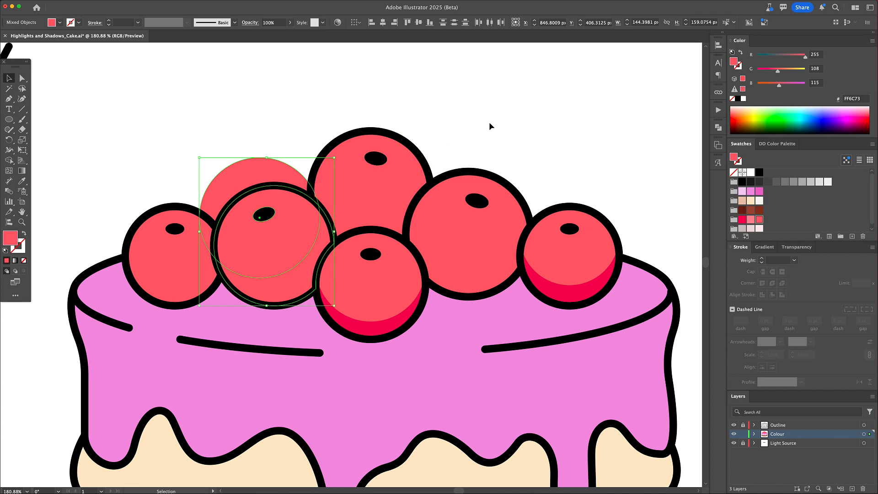
key(shift+m)
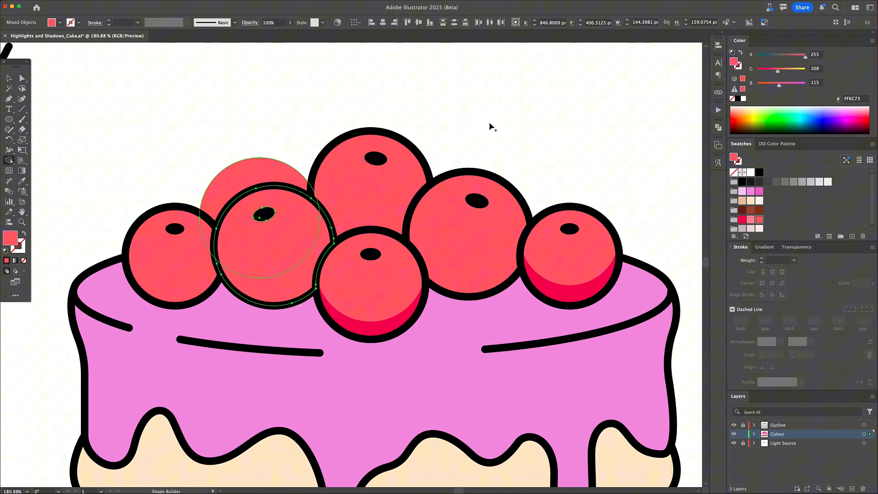
alt+click(261, 172)
Eyedropper the darker shadow red onto the crescent and place a circle over another cherry.
key(v)
click(269, 120)
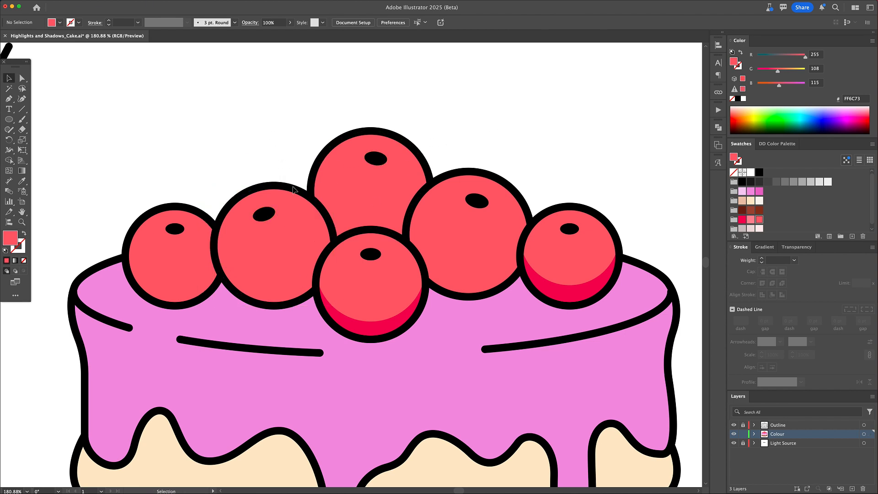
click(304, 280)
key(i)
click(350, 328)
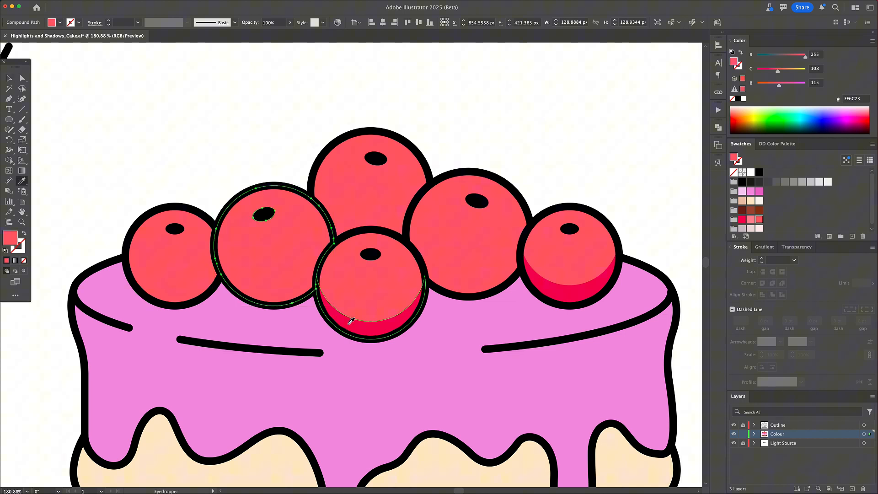
key(v)
click(258, 126)
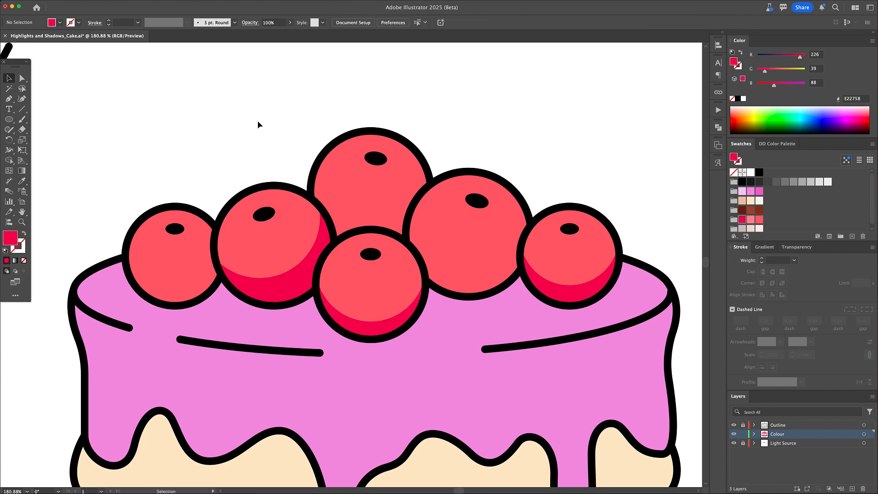
drag(474, 226, 480, 206)
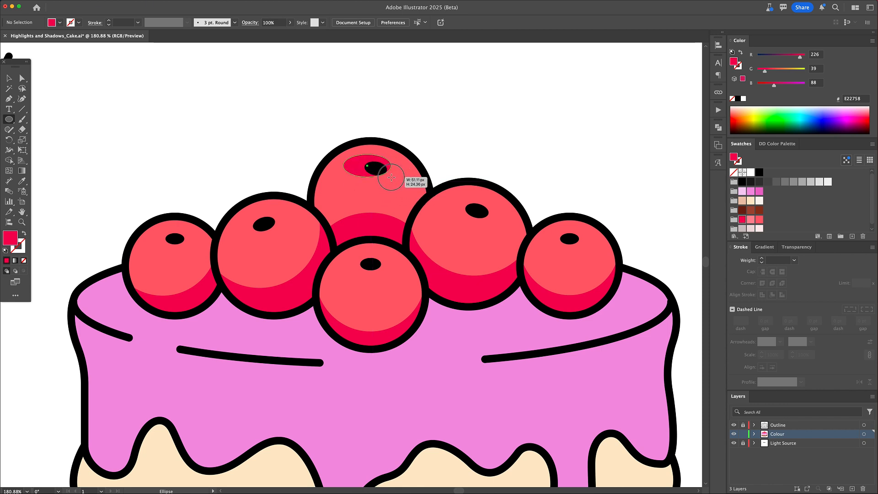
Draw a small light pink highlight oval on the top cherry.
mouse_move(388, 187)
mouse_down()
mouse_move(394, 178)
mouse_move(376, 163)
mouse_move(364, 175)
mouse_move(371, 163)
mouse_up()
click(742, 220)
key(v)
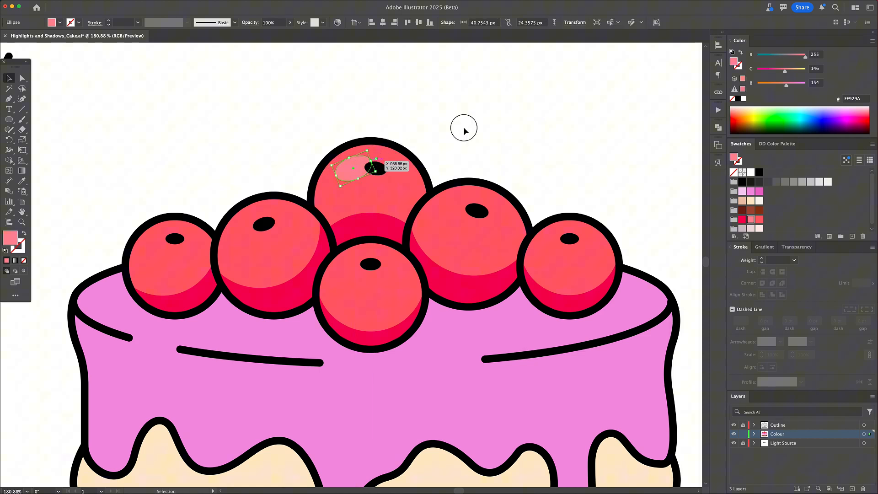
Copy the highlight onto the other cherries and a shadow oval under the middle cherry.
click(464, 131)
mouse_move(357, 171)
mouse_down()
mouse_move(456, 212)
mouse_move(251, 231)
mouse_up()
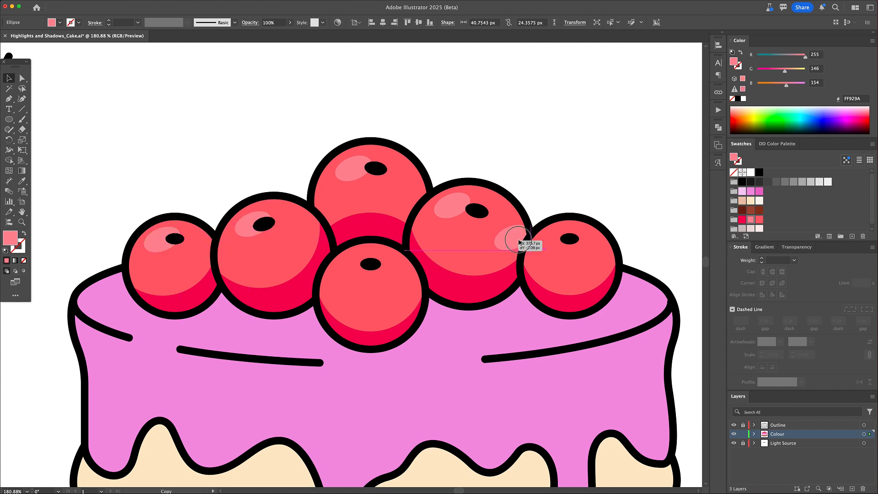
drag(520, 241, 561, 246)
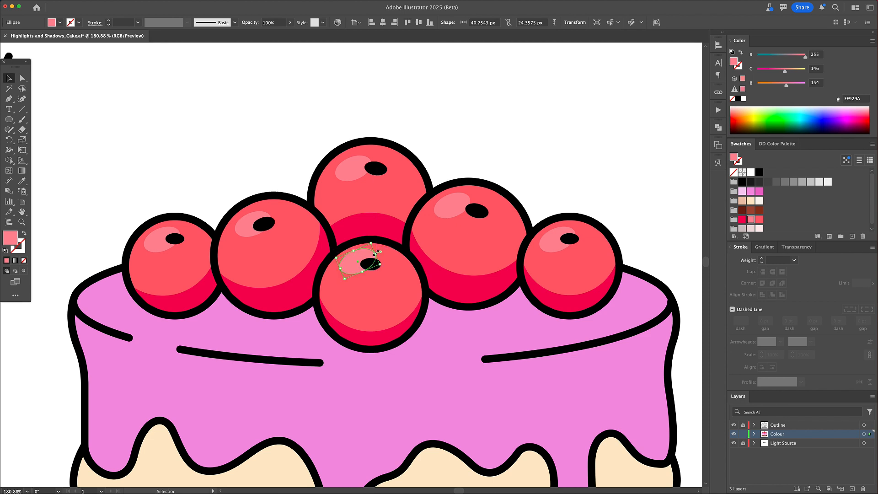
scroll(374, 244, down, 2)
mouse_move(323, 227)
mouse_down()
mouse_move(410, 273)
mouse_move(521, 226)
mouse_up()
Place another shadow oval under the right cherries and clip the ovals to the icing.
drag(468, 248, 489, 244)
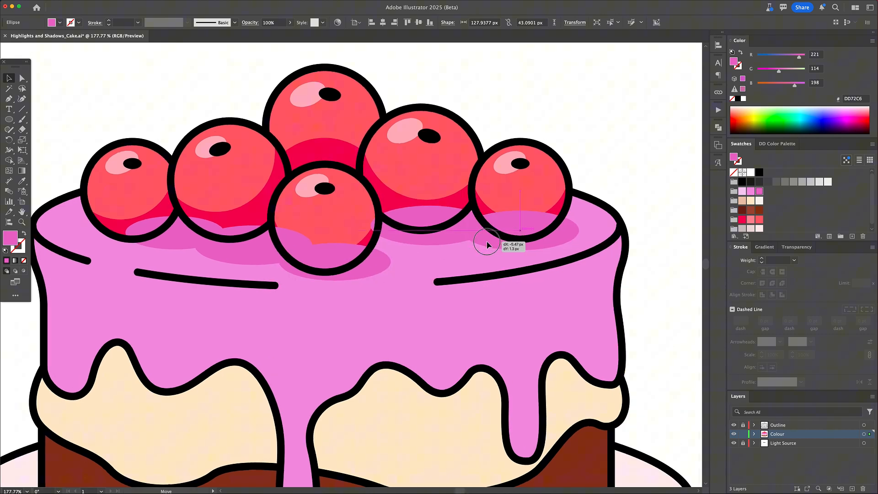
right_click(447, 221)
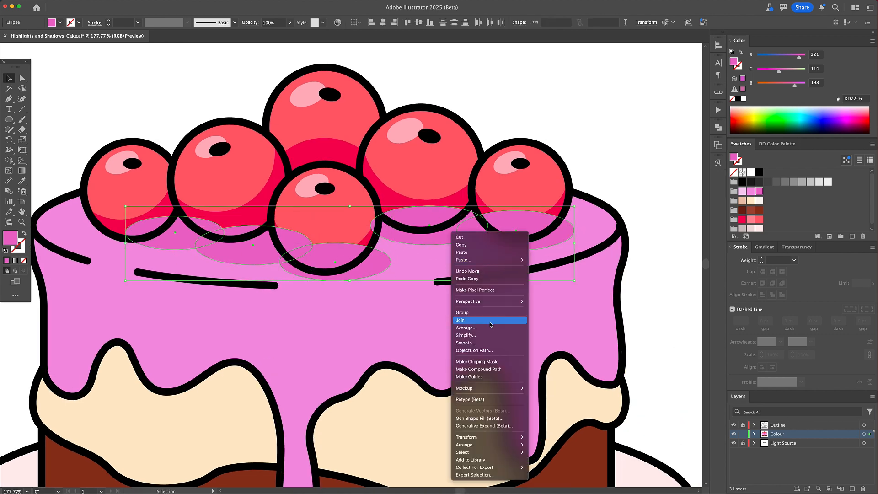
click(480, 316)
right_click(408, 314)
click(426, 448)
key(super+0)
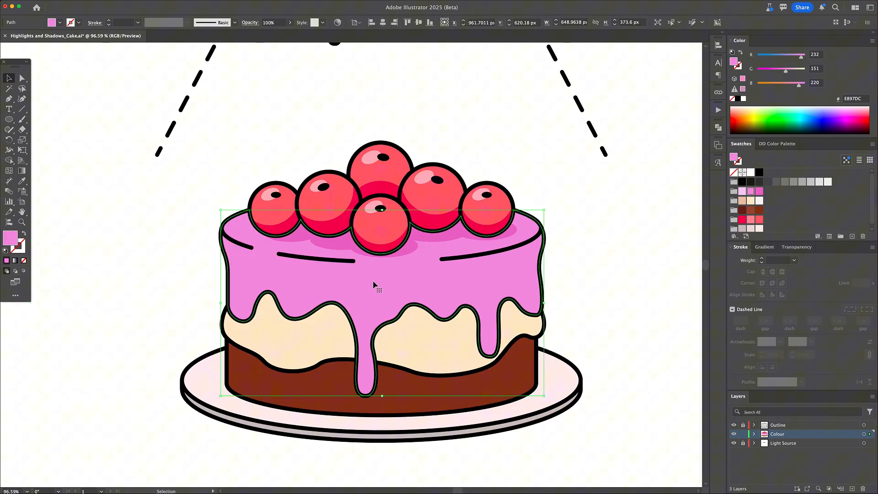
Carve a lower band along the icing drips and fill it darker pink.
click(498, 275)
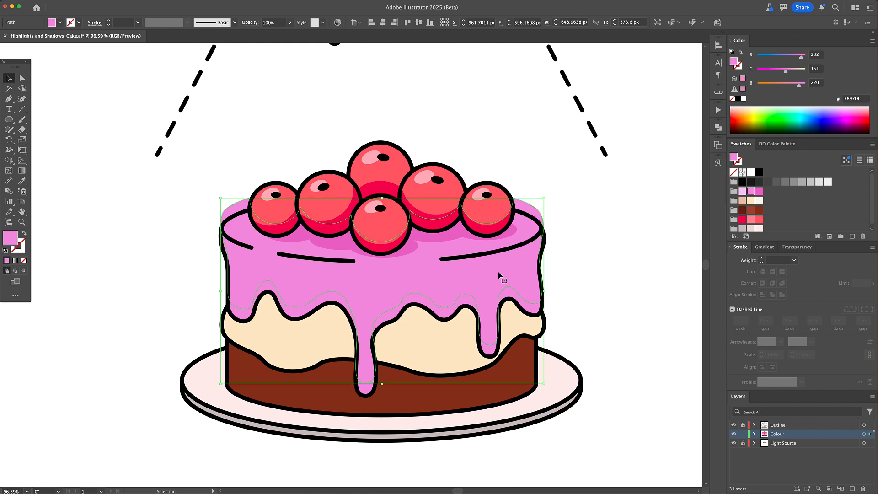
click(335, 302)
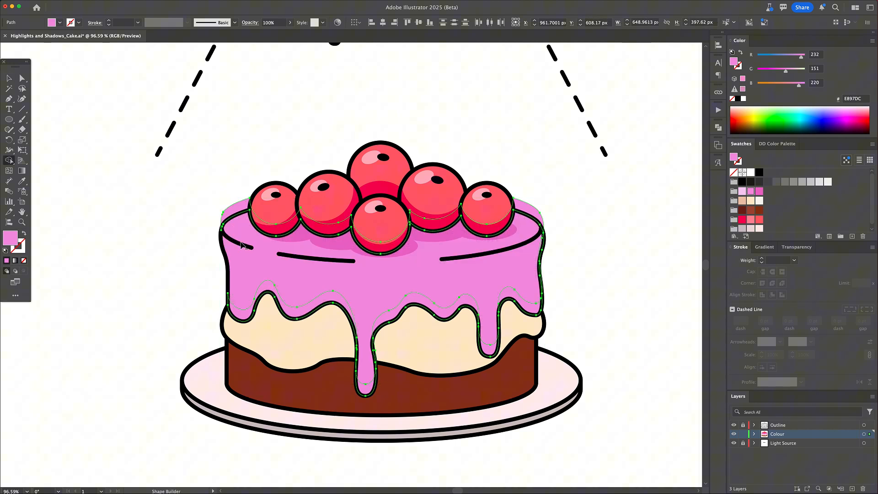
key(shift+m)
key(v)
click(576, 283)
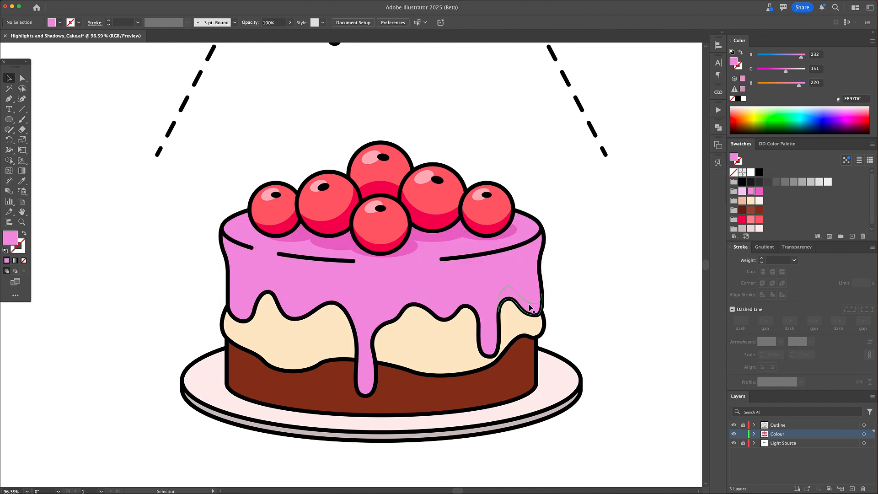
click(521, 304)
shift+click(370, 390)
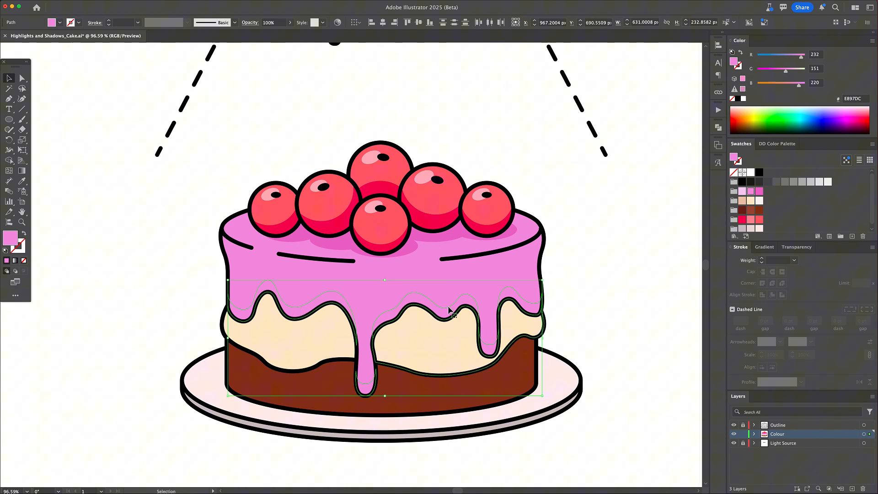
click(760, 193)
Split off the bottom band of the cream layer and fill it darker tan.
key(a)
click(333, 346)
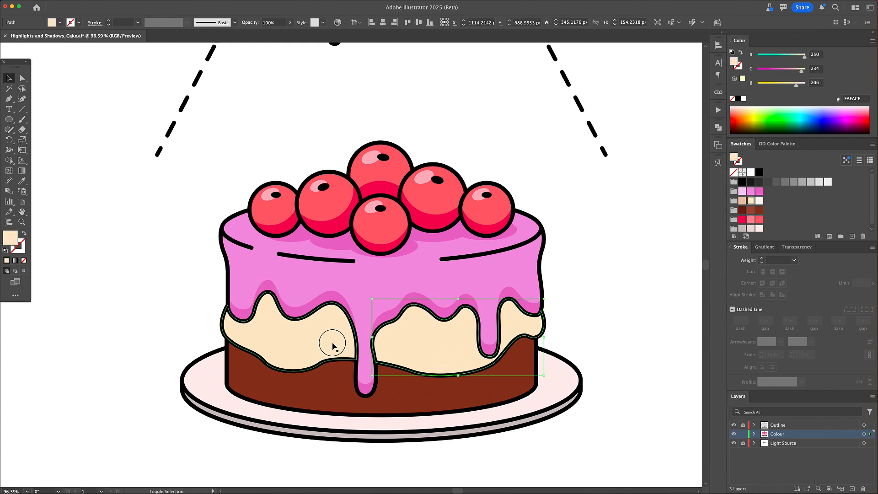
key(v)
key(Up)
key(Up)
key(Up)
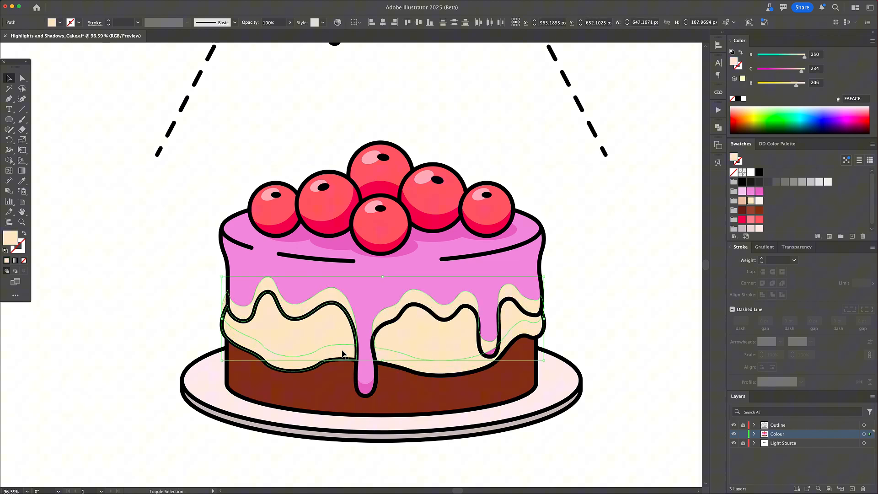
key(shift+m)
drag(392, 363, 528, 323)
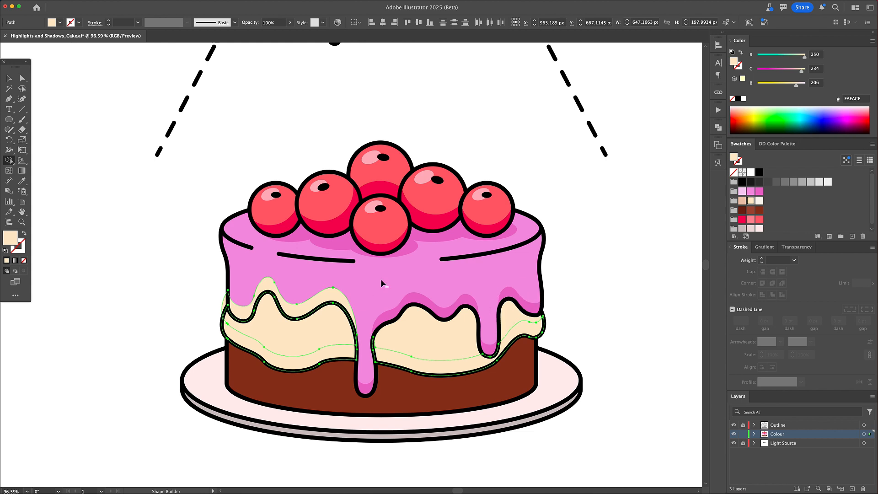
key(v)
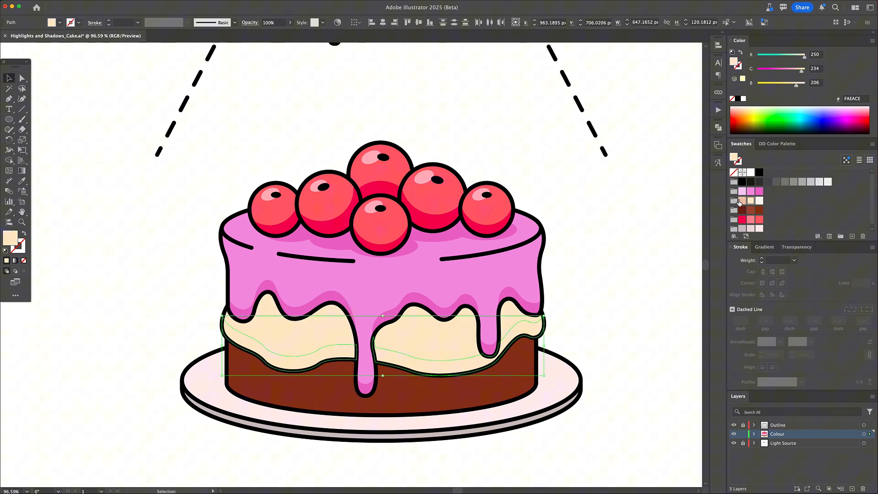
click(740, 201)
click(648, 219)
Duplicate the brown sponge base path, nudge it up and start Shape Builder on it.
key(a)
click(406, 401)
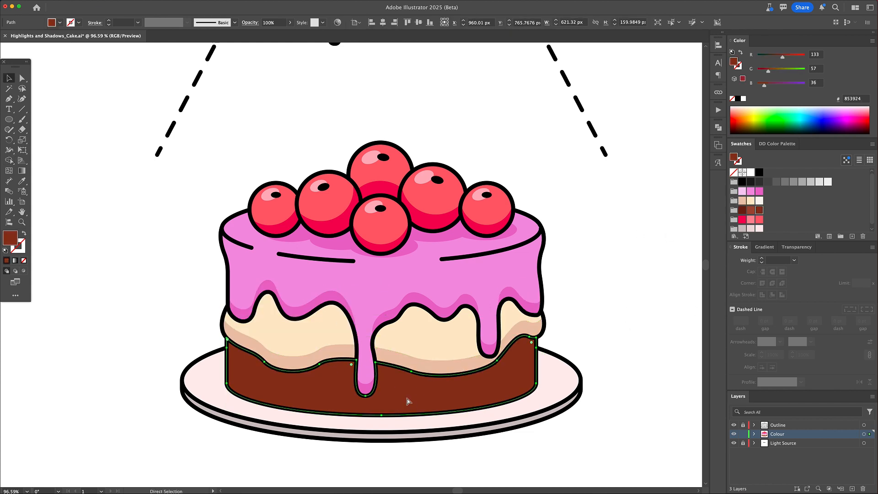
key(ctrl+c)
key(ctrl+f)
key(shift+Up)
key(shift+Up)
key(shift+Up)
key(shift+m)
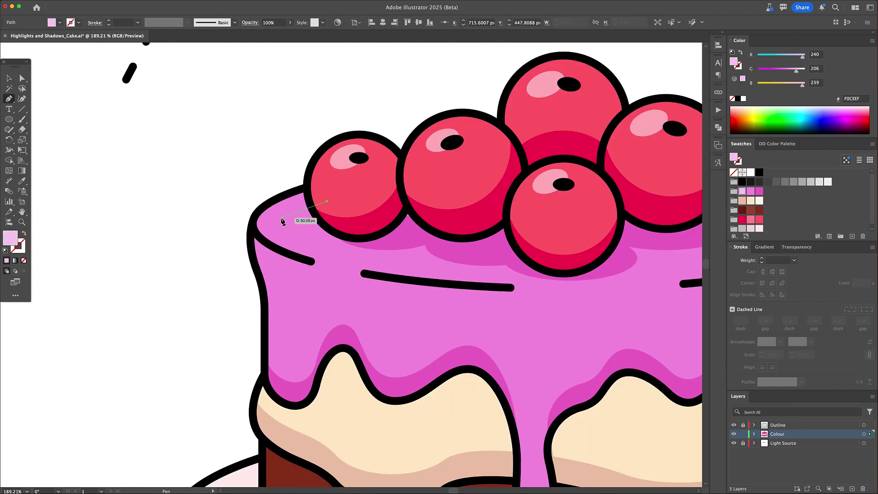
Draw the first two Pen anchors of a pale pink highlight along the icing's left edge.
mouse_move(282, 220)
mouse_down()
mouse_move(269, 239)
mouse_move(277, 252)
mouse_up()
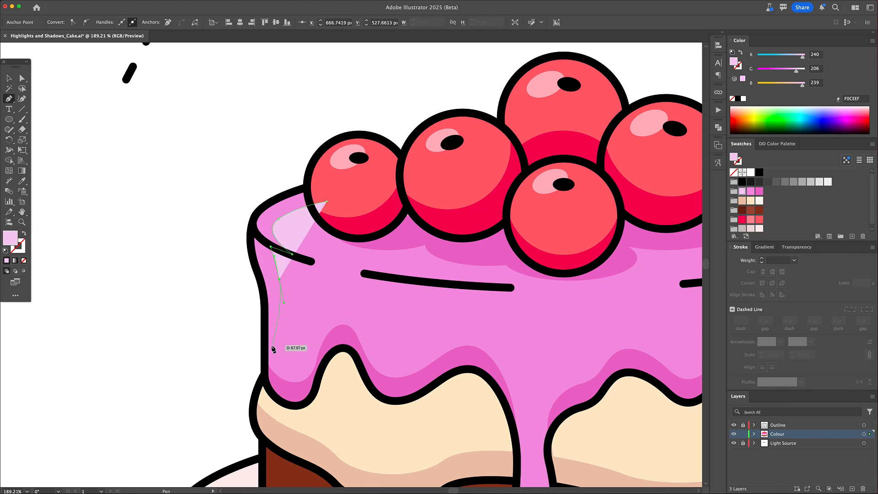
drag(281, 362, 263, 322)
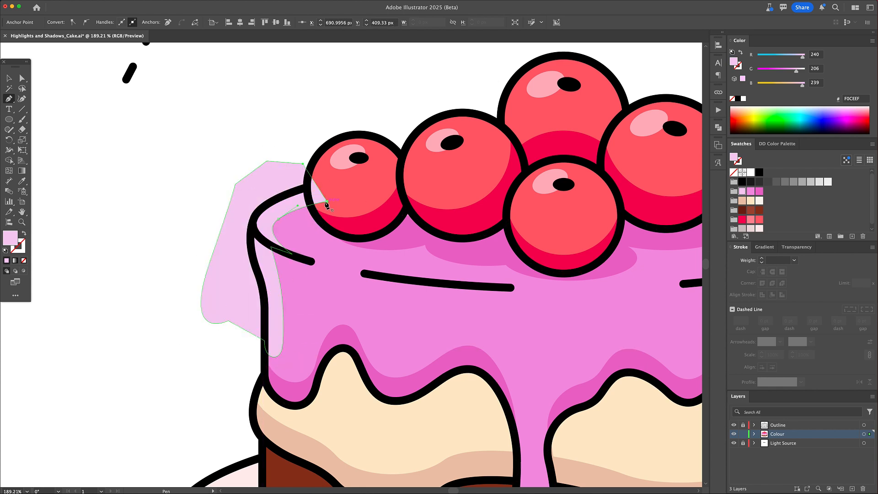